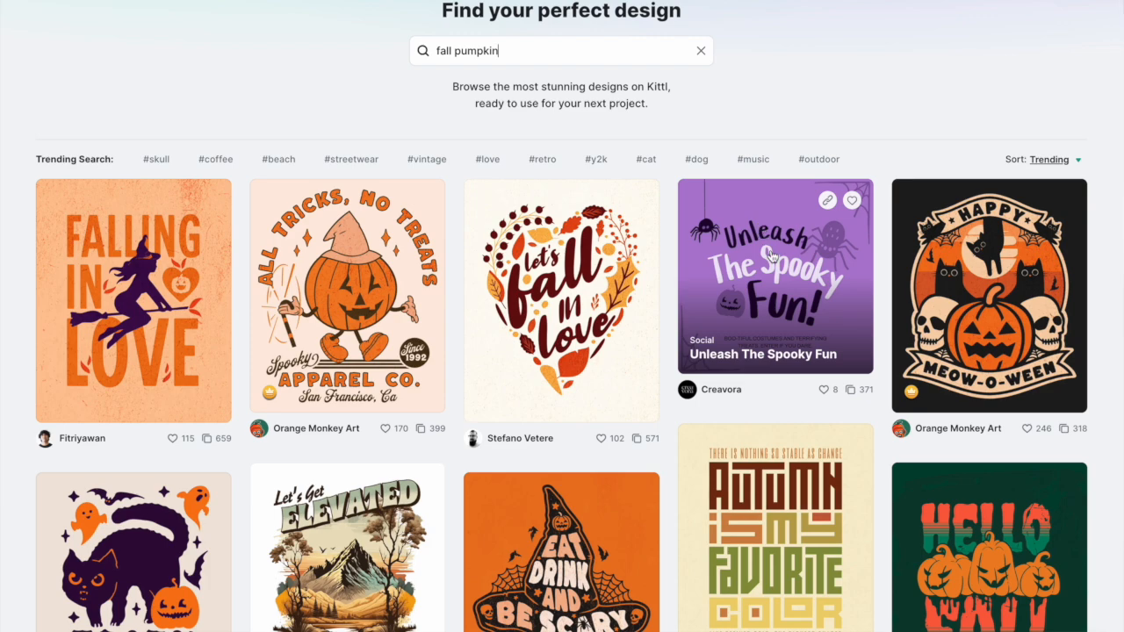
pyautogui.scroll(-1, 770, 255)
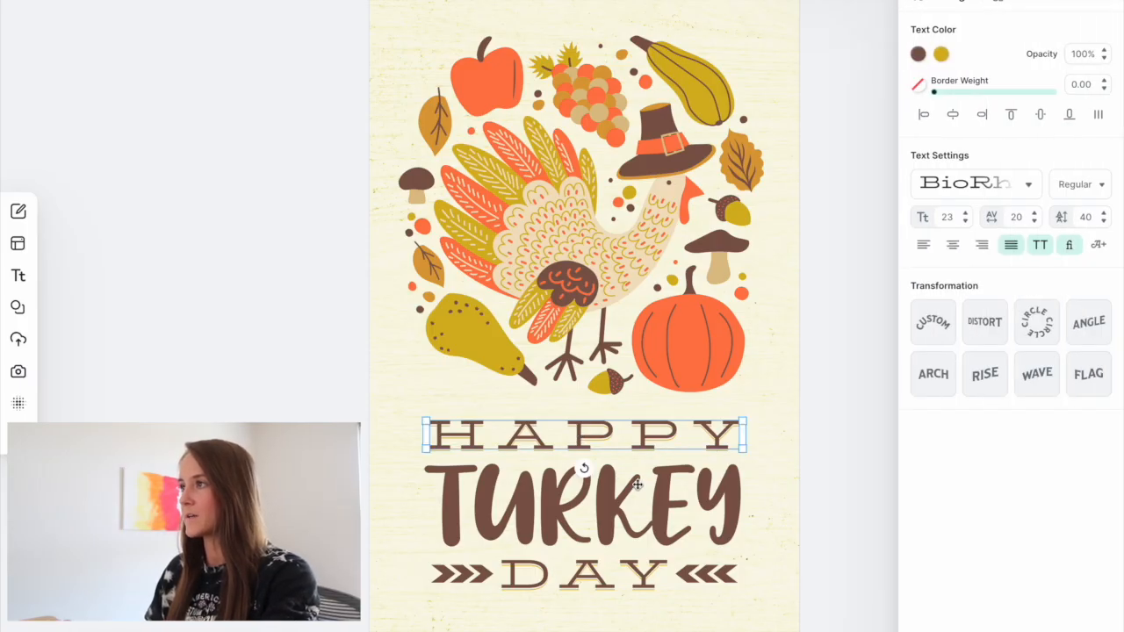
# - Delete the HAPPY, TURKEY and DAY text and the arrow decorations from the template
pyautogui.press('Delete')
pyautogui.click(630, 498)
pyautogui.press('Delete')
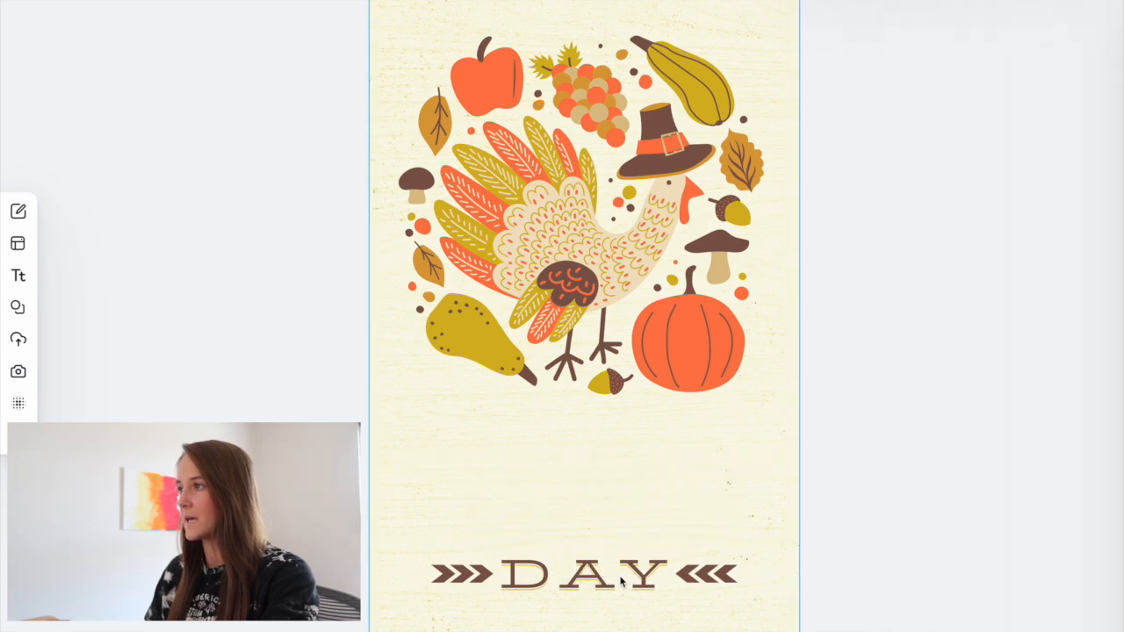
pyautogui.click(639, 577)
pyautogui.press('Delete')
pyautogui.click(659, 574)
pyautogui.press('Delete')
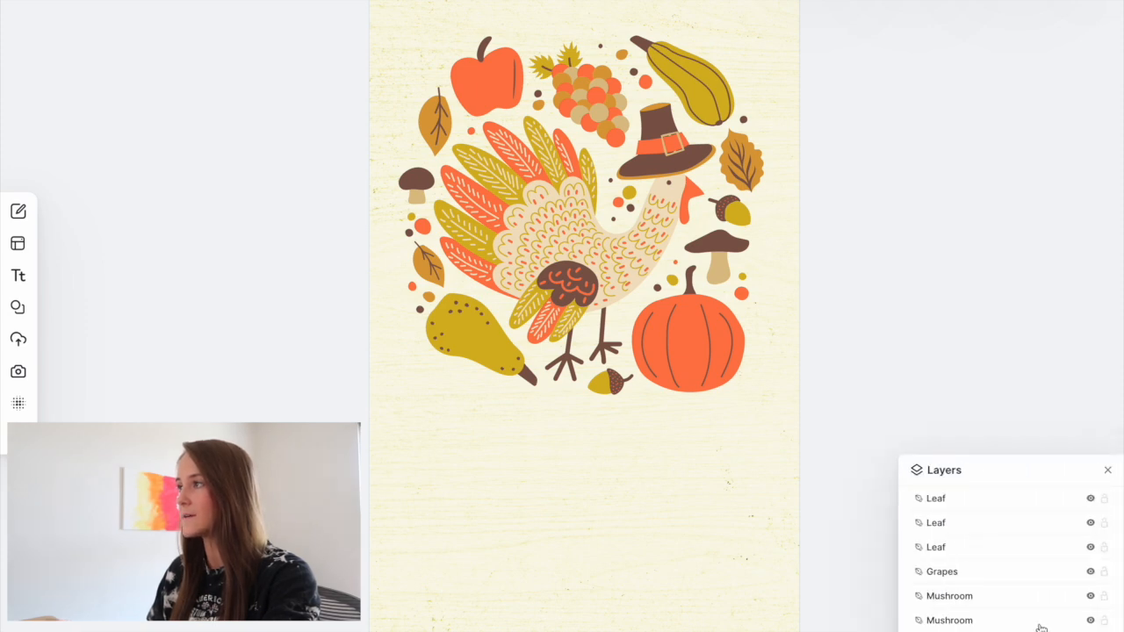
# - Delete the wood texture and grunge texture layers from the background
pyautogui.scroll(-6, 1041, 627)
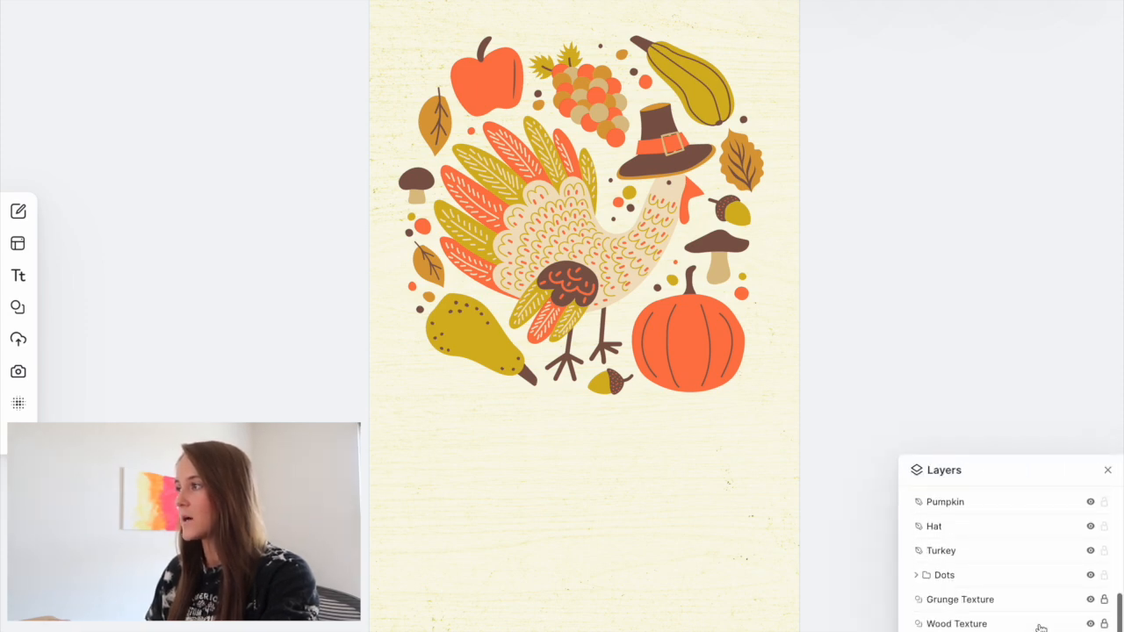
pyautogui.click(584, 500)
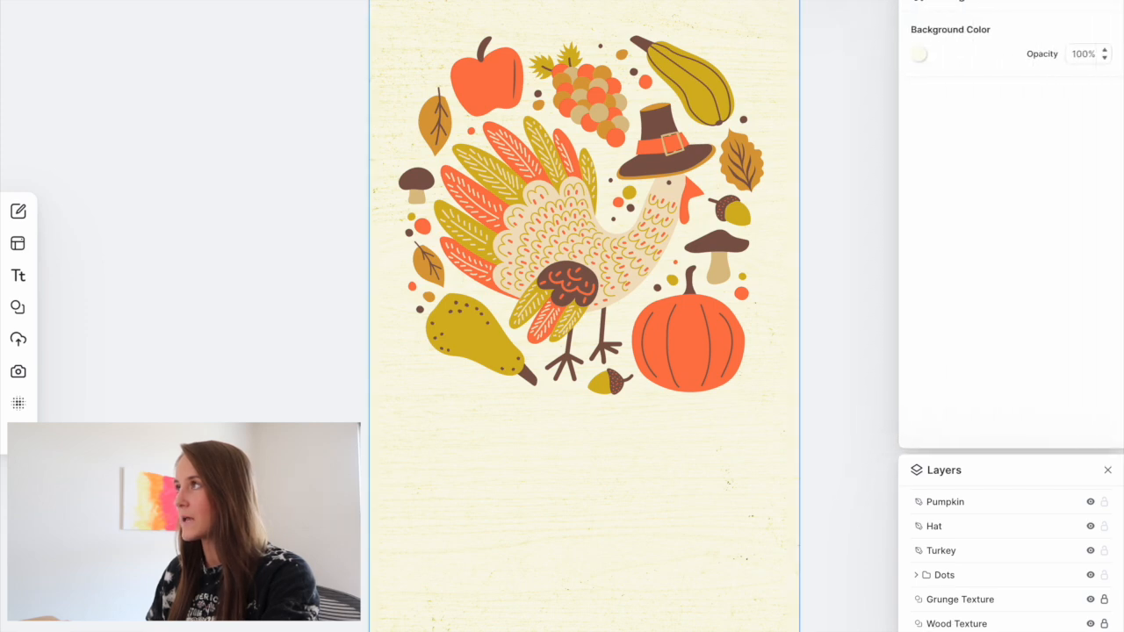
pyautogui.click(935, 624)
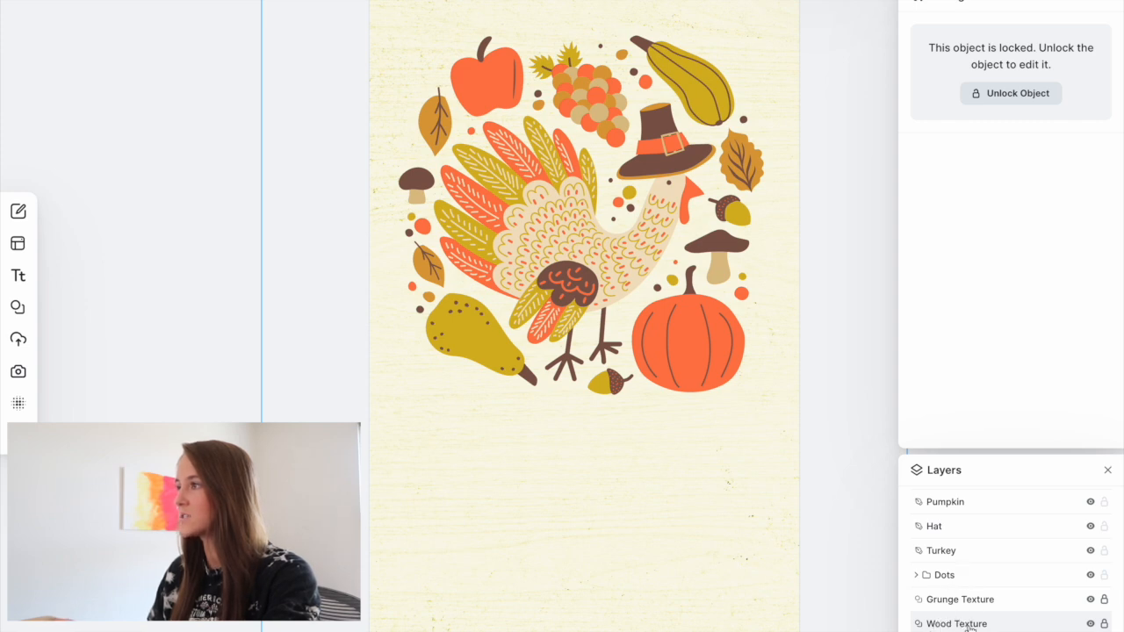
pyautogui.press('Delete')
pyautogui.click(953, 624)
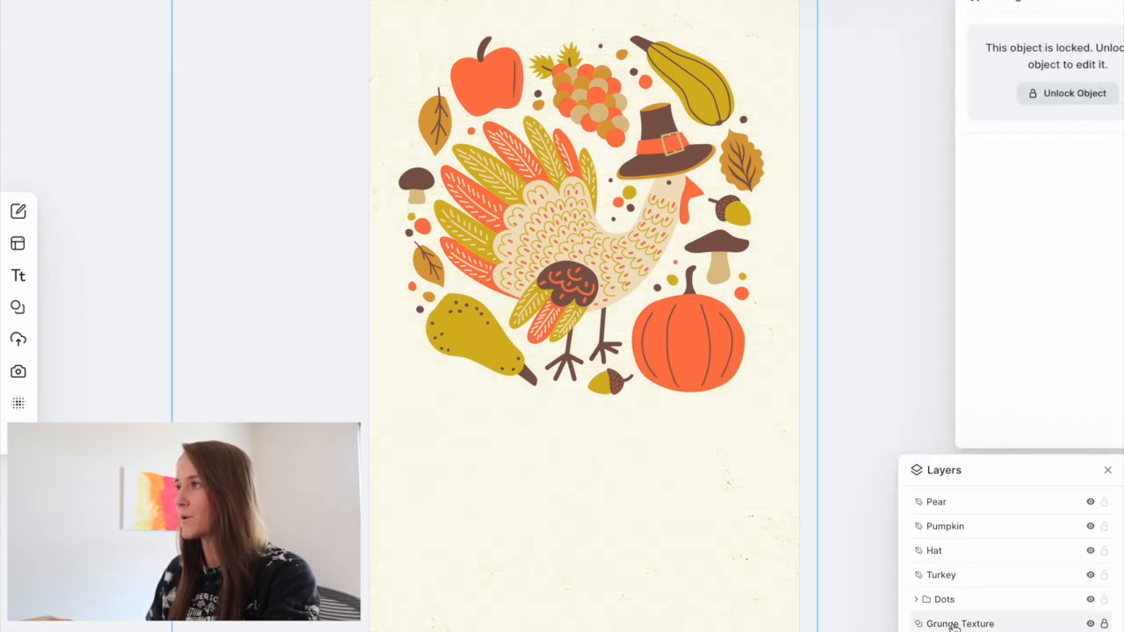
pyautogui.press('Delete')
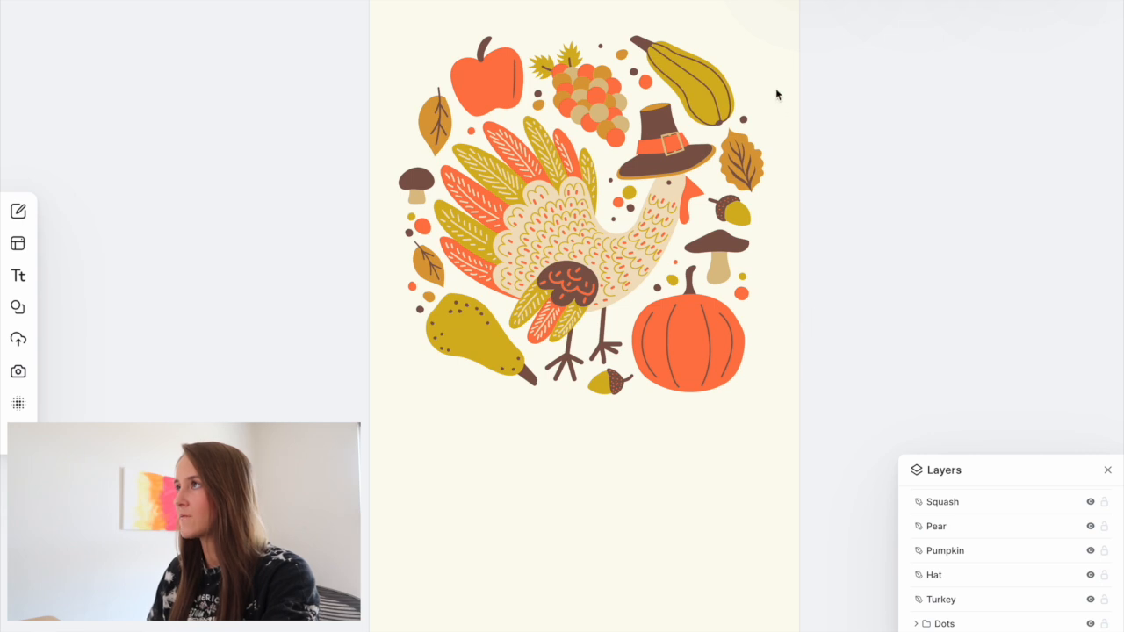
# - Select the whole illustration and move it down toward the middle of the canvas
pyautogui.moveTo(760, 91); pyautogui.dragTo(411, 469)
pyautogui.moveTo(562, 220); pyautogui.dragTo(566, 294)
pyautogui.click(815, 279)
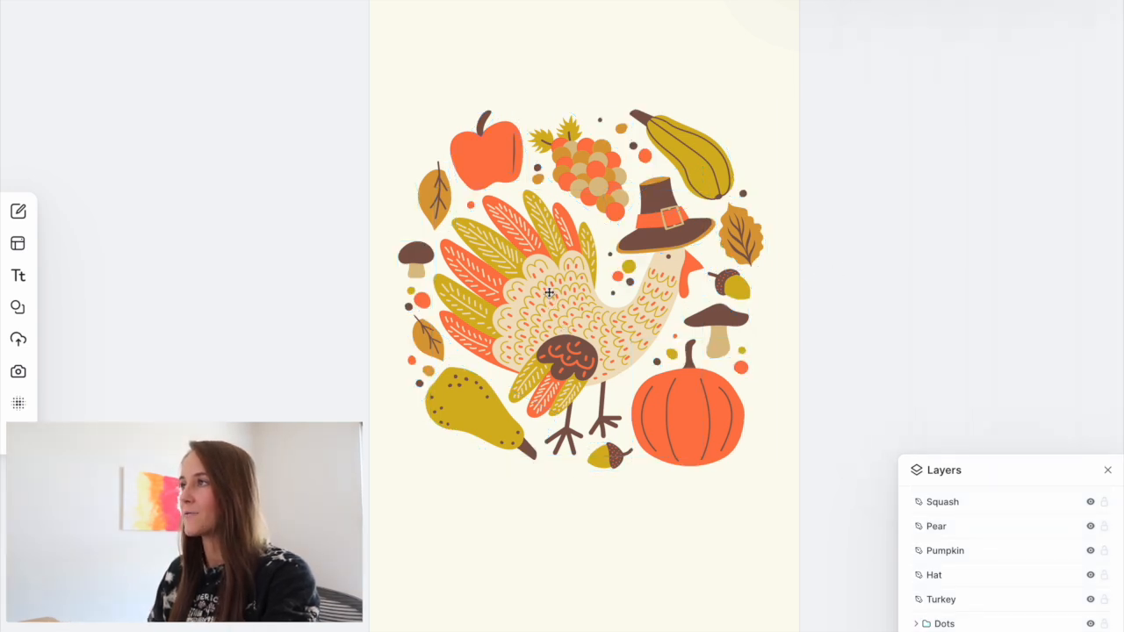
# - Delete the turkey and the pilgrim hat from the illustration
pyautogui.click(571, 296)
pyautogui.press('Delete')
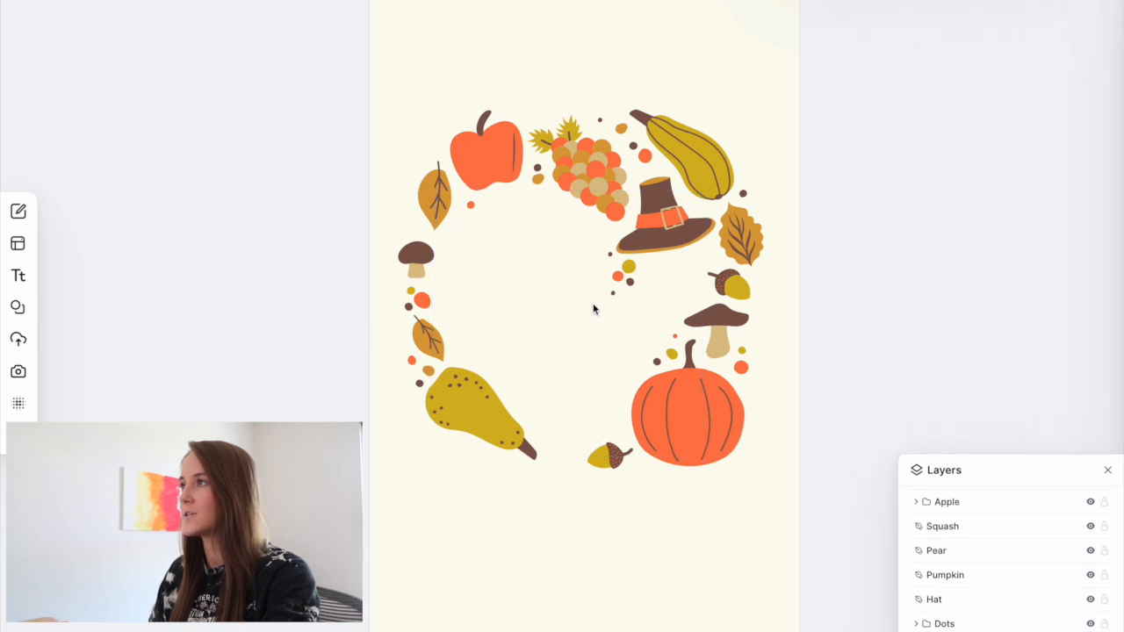
pyautogui.click(666, 218)
pyautogui.press('Delete')
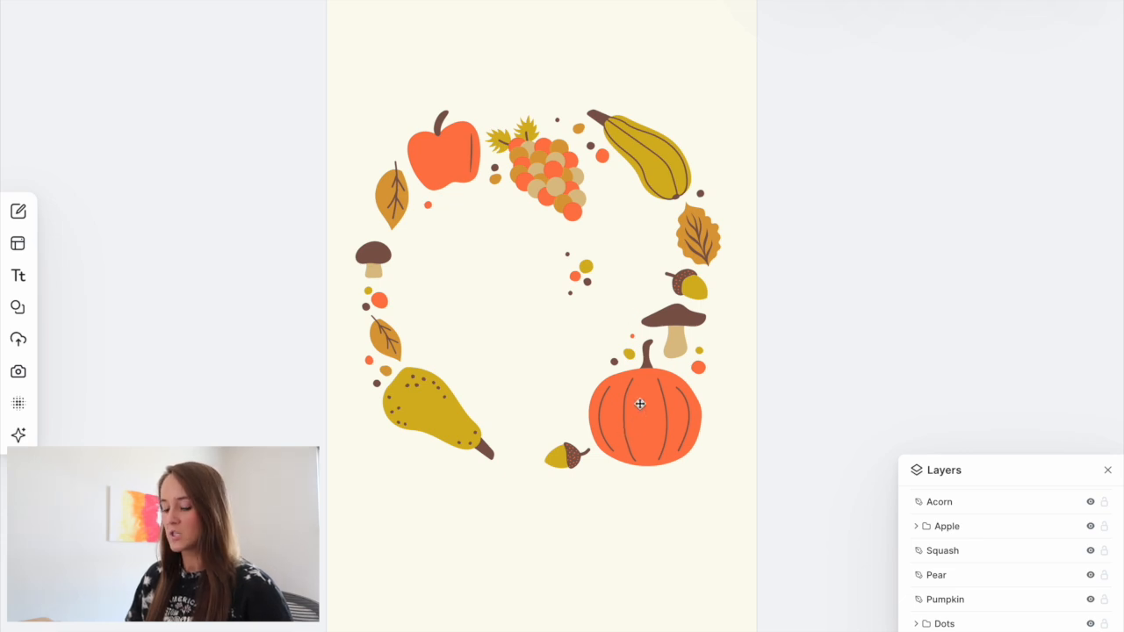
# - Duplicate the pumpkin and place the smaller copy inside the empty center on the left
pyautogui.click(640, 404)
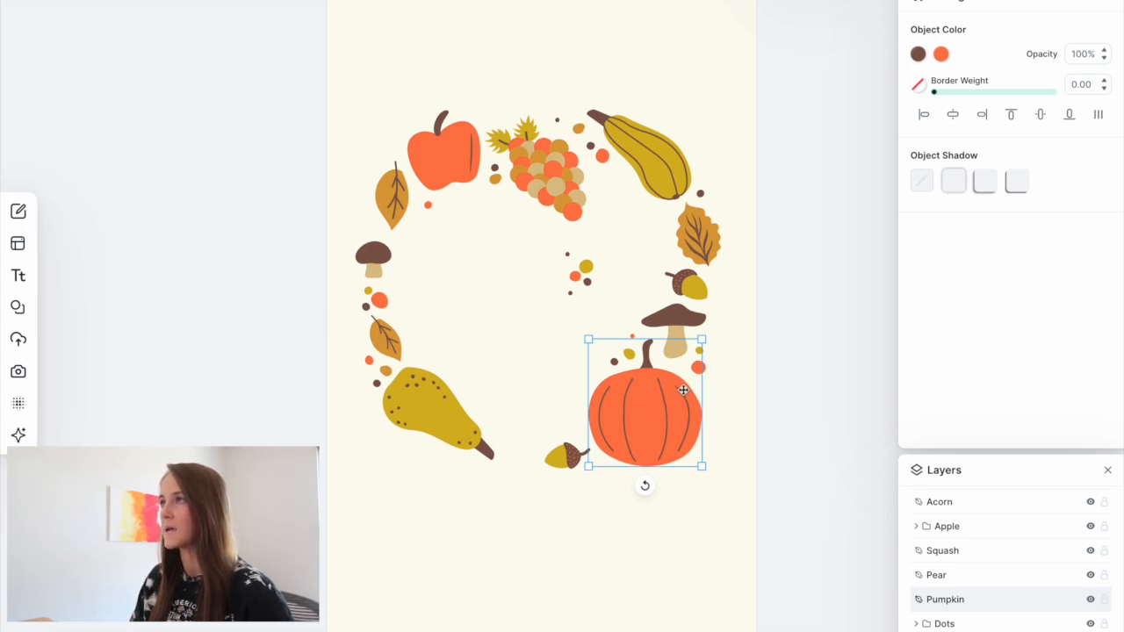
pyautogui.hotkey('ctrl', 'd')
pyautogui.moveTo(657, 413); pyautogui.dragTo(483, 259)
pyautogui.moveTo(525, 311); pyautogui.dragTo(481, 260)
pyautogui.moveTo(463, 237); pyautogui.dragTo(456, 269)
# - Duplicate the apple and place the copy inside the center on the right
pyautogui.click(444, 163)
pyautogui.hotkey('ctrl', 'd')
pyautogui.moveTo(444, 164); pyautogui.dragTo(606, 241)
pyautogui.moveTo(613, 302); pyautogui.dragTo(605, 275)
# - Duplicate the squash and place the copy near the bottom of the center
pyautogui.click(639, 156)
pyautogui.hotkey('ctrl', 'd')
pyautogui.moveTo(639, 157); pyautogui.dragTo(514, 378)
pyautogui.moveTo(514, 327); pyautogui.dragTo(474, 294)
pyautogui.moveTo(516, 387); pyautogui.dragTo(550, 395)
# - Copy the mushroom and paste the copy into the center of the wreath
pyautogui.click(634, 336)
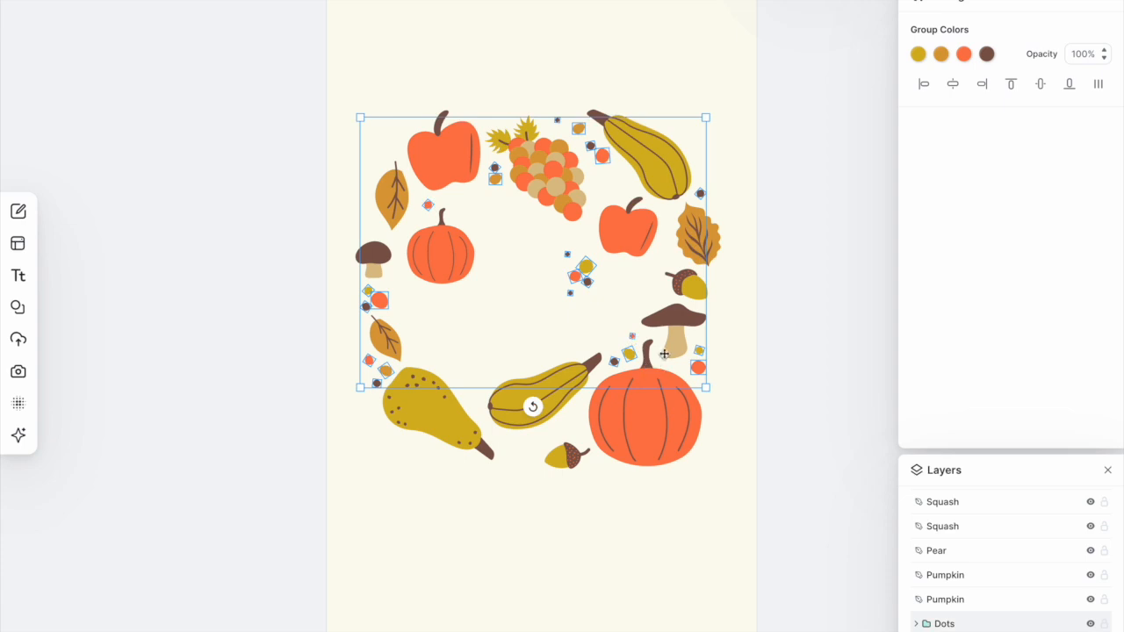
pyautogui.click(916, 624)
pyautogui.click(960, 580)
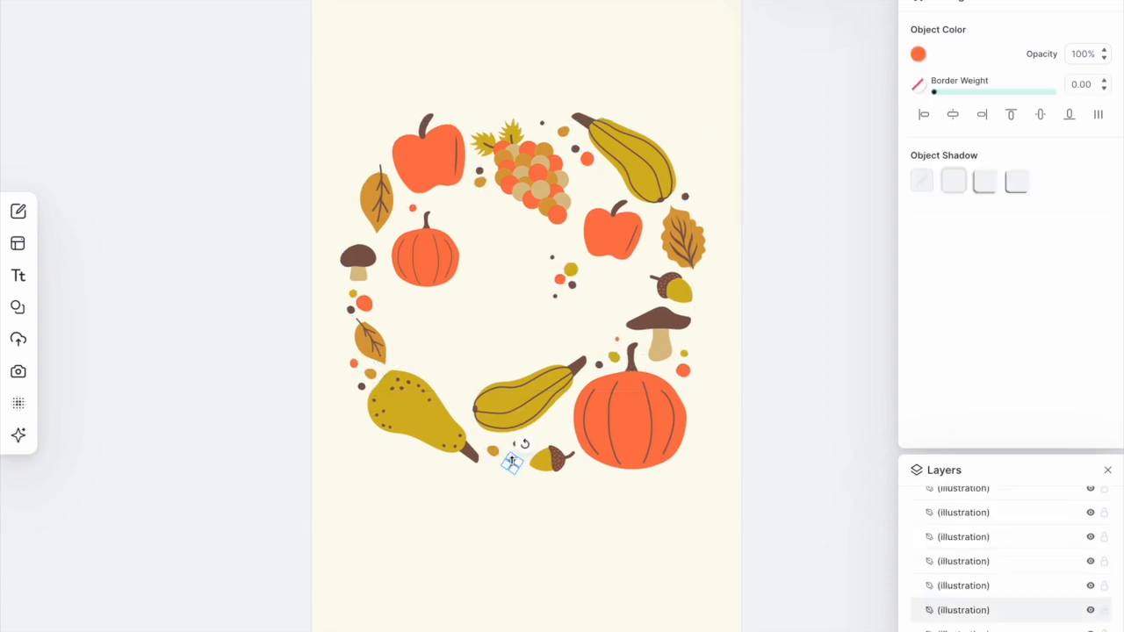
pyautogui.click(655, 327)
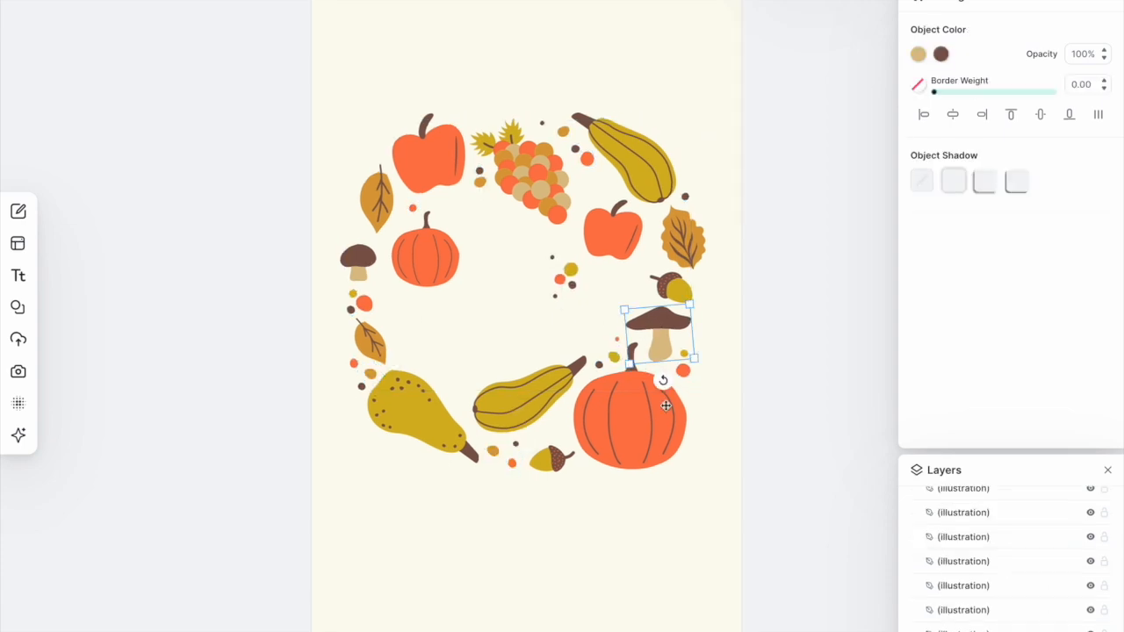
pyautogui.hotkey('ctrl', 'c')
pyautogui.hotkey('ctrl', 'v')
pyautogui.moveTo(506, 257); pyautogui.dragTo(496, 229)
pyautogui.moveTo(499, 283); pyautogui.dragTo(533, 296)
pyautogui.moveTo(470, 270); pyautogui.dragTo(478, 254)
pyautogui.moveTo(502, 237); pyautogui.dragTo(488, 237)
# - Place copies of a leaf, an acorn and the grapes inside the center
pyautogui.click(375, 195)
pyautogui.keyDown('alt'); pyautogui.moveTo(376, 193); pyautogui.dragTo(413, 319); pyautogui.keyUp('alt')
pyautogui.moveTo(410, 270); pyautogui.dragTo(390, 278)
pyautogui.moveTo(414, 323); pyautogui.dragTo(576, 303)
pyautogui.moveTo(552, 260); pyautogui.dragTo(497, 280)
pyautogui.click(672, 290)
pyautogui.click(527, 171)
pyautogui.keyDown('alt'); pyautogui.moveTo(527, 171); pyautogui.dragTo(554, 333); pyautogui.keyUp('alt')
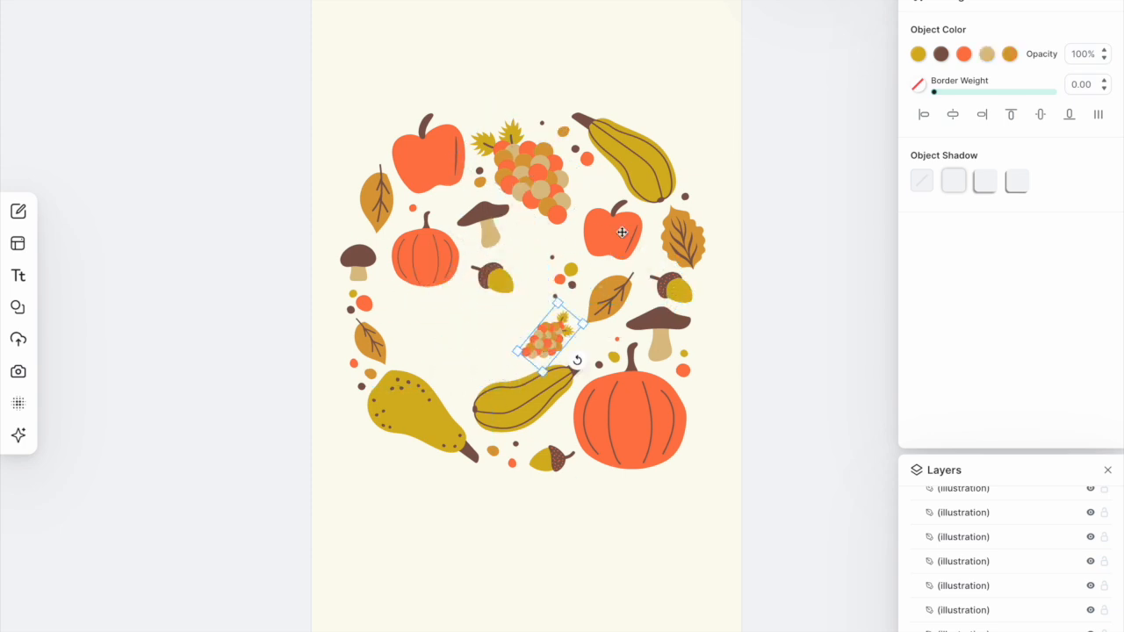
# - Rearrange the apple, acorn, pumpkin and mushroom copies to fill the middle of the wreath
pyautogui.click(614, 229)
pyautogui.keyDown('alt'); pyautogui.moveTo(610, 235); pyautogui.dragTo(434, 332); pyautogui.keyUp('alt')
pyautogui.moveTo(437, 380); pyautogui.dragTo(420, 377)
pyautogui.moveTo(418, 287); pyautogui.dragTo(444, 356)
pyautogui.click(426, 251)
pyautogui.moveTo(499, 281); pyautogui.dragTo(415, 316)
pyautogui.keyDown('alt'); pyautogui.moveTo(439, 257); pyautogui.dragTo(507, 309); pyautogui.keyUp('alt')
pyautogui.moveTo(499, 356); pyautogui.dragTo(487, 362)
pyautogui.keyDown('alt'); pyautogui.moveTo(353, 258); pyautogui.dragTo(454, 323); pyautogui.keyUp('alt')
# - Select individual dots from the Dots group and move them into gaps in the center
pyautogui.click(966, 566)
pyautogui.click(966, 594)
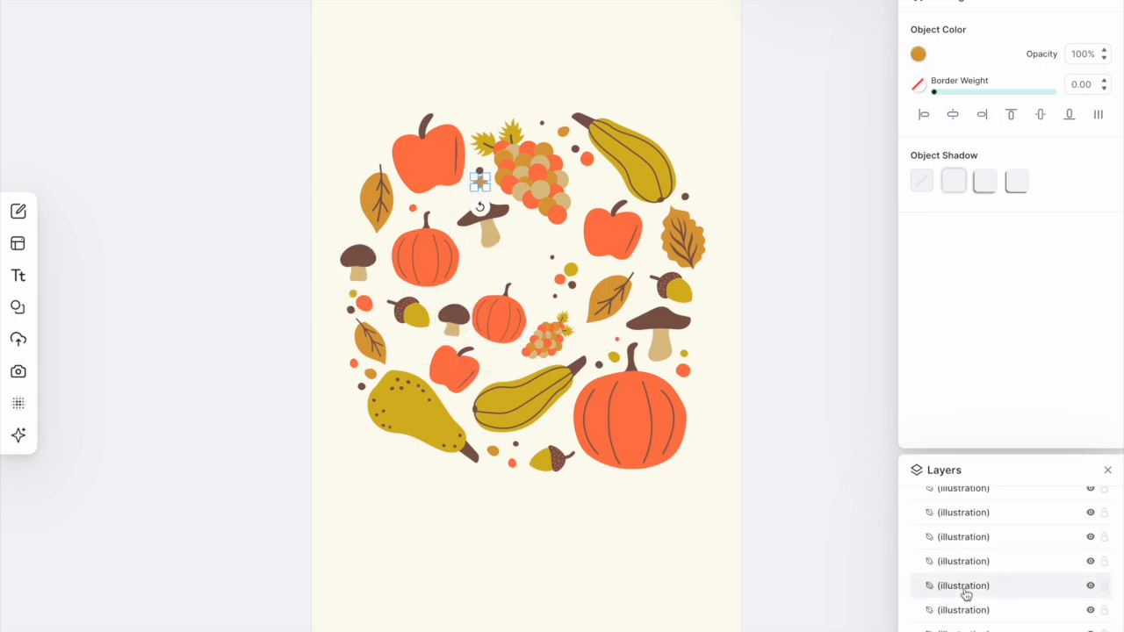
pyautogui.keyDown('alt'); pyautogui.moveTo(477, 182); pyautogui.dragTo(470, 258); pyautogui.keyUp('alt')
pyautogui.click(979, 611)
pyautogui.click(978, 626)
pyautogui.scroll(-1, 977, 607)
pyautogui.click(966, 607)
pyautogui.click(968, 588)
pyautogui.keyDown('alt'); pyautogui.moveTo(512, 463); pyautogui.dragTo(465, 280); pyautogui.keyUp('alt')
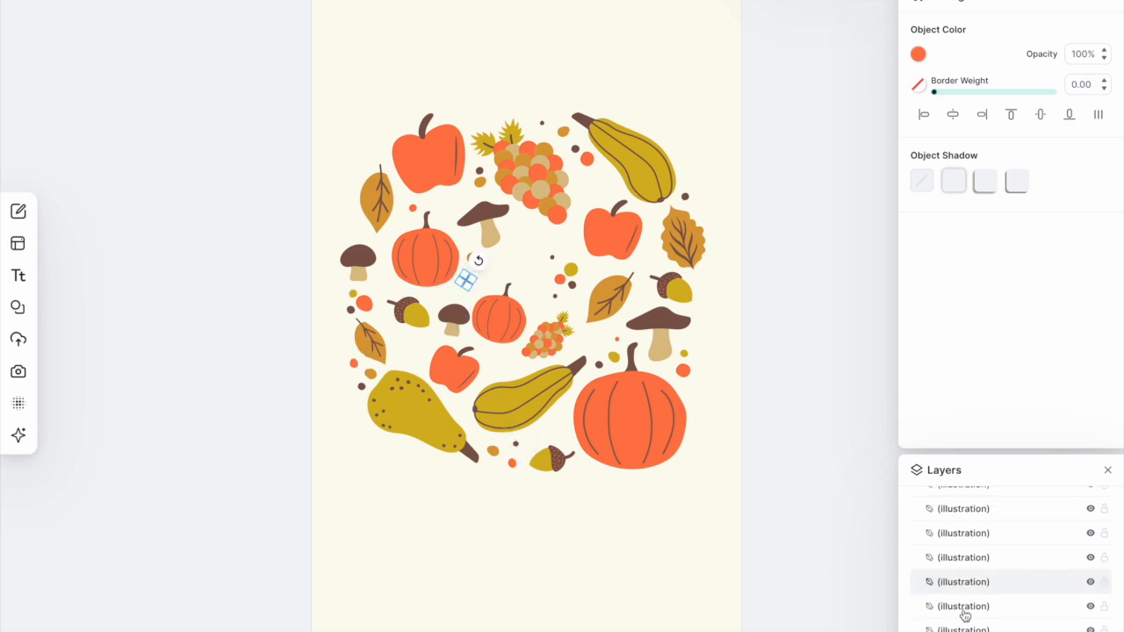
pyautogui.click(956, 626)
pyautogui.scroll(-1, 959, 614)
pyautogui.click(959, 608)
pyautogui.keyDown('alt'); pyautogui.moveTo(351, 308); pyautogui.dragTo(606, 185); pyautogui.keyUp('alt')
# - Color two of the moved dots brown and gold using the document colors
pyautogui.click(919, 55)
pyautogui.click(746, 366)
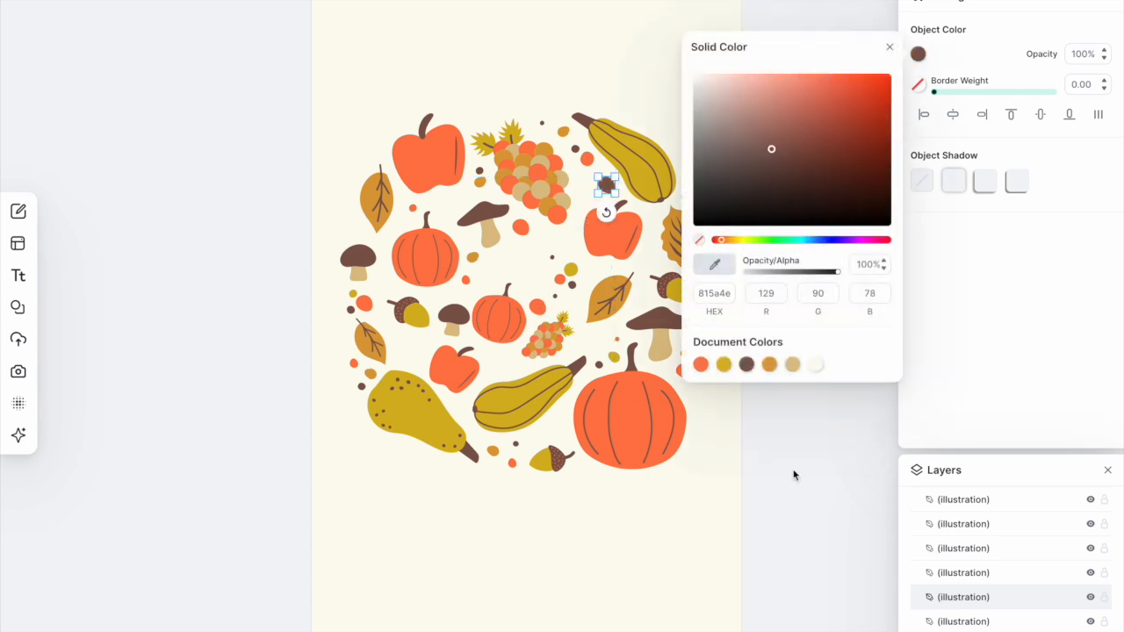
pyautogui.click(784, 475)
pyautogui.doubleClick(606, 184)
pyautogui.keyDown('alt'); pyautogui.moveTo(537, 307); pyautogui.dragTo(451, 203); pyautogui.keyUp('alt')
pyautogui.click(919, 55)
pyautogui.click(770, 365)
pyautogui.click(785, 439)
# - Move a leaf and an acorn into the upper gaps of the center
pyautogui.click(673, 228)
pyautogui.keyDown('alt'); pyautogui.moveTo(674, 228); pyautogui.dragTo(512, 254); pyautogui.keyUp('alt')
pyautogui.moveTo(547, 288); pyautogui.dragTo(526, 276)
pyautogui.moveTo(511, 255); pyautogui.dragTo(525, 262)
pyautogui.click(677, 288)
pyautogui.keyDown('alt'); pyautogui.moveTo(664, 278); pyautogui.dragTo(552, 233); pyautogui.keyUp('alt')
pyautogui.moveTo(539, 209); pyautogui.dragTo(600, 226)
pyautogui.click(750, 301)
# - Nudge the bottom acorn, top squash and apple slightly to balance the layout
pyautogui.moveTo(539, 455); pyautogui.dragTo(525, 475)
pyautogui.moveTo(548, 446); pyautogui.dragTo(546, 440)
pyautogui.click(558, 490)
pyautogui.click(588, 492)
pyautogui.moveTo(642, 155); pyautogui.dragTo(645, 159)
pyautogui.click(428, 151)
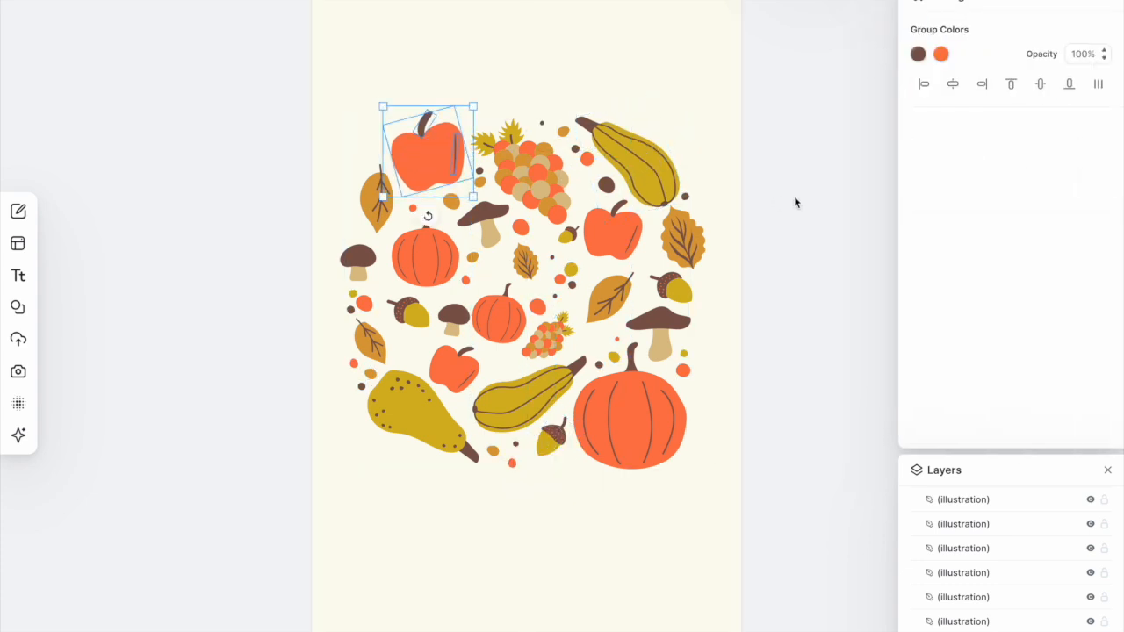
pyautogui.click(795, 199)
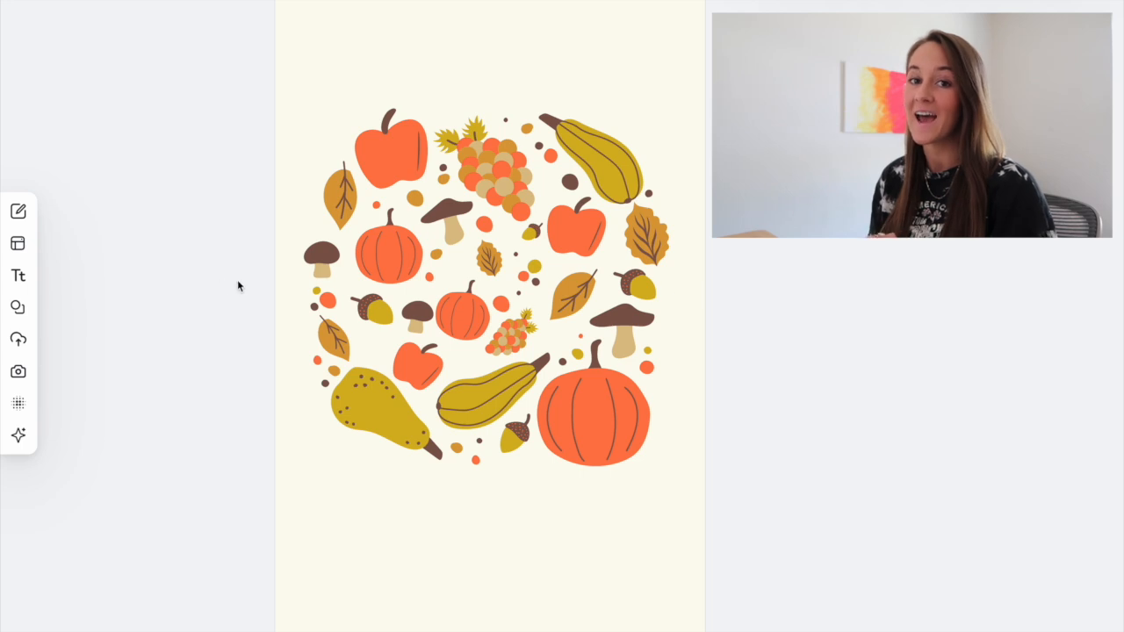
# - Add headline text boxes above and below the illustration
pyautogui.click(19, 277)
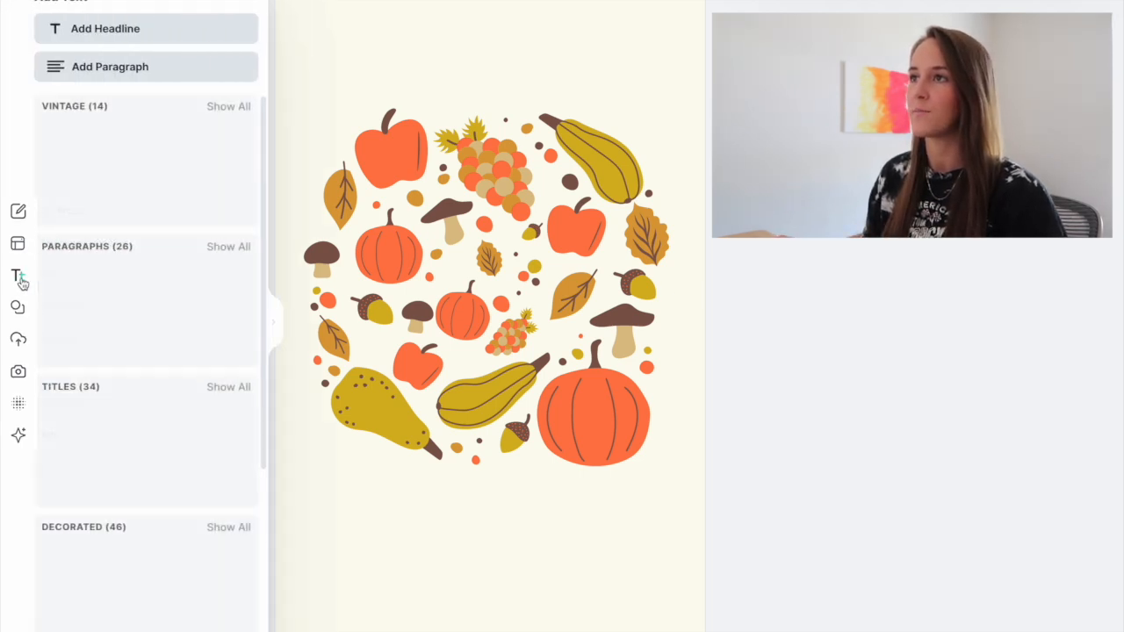
pyautogui.click(114, 30)
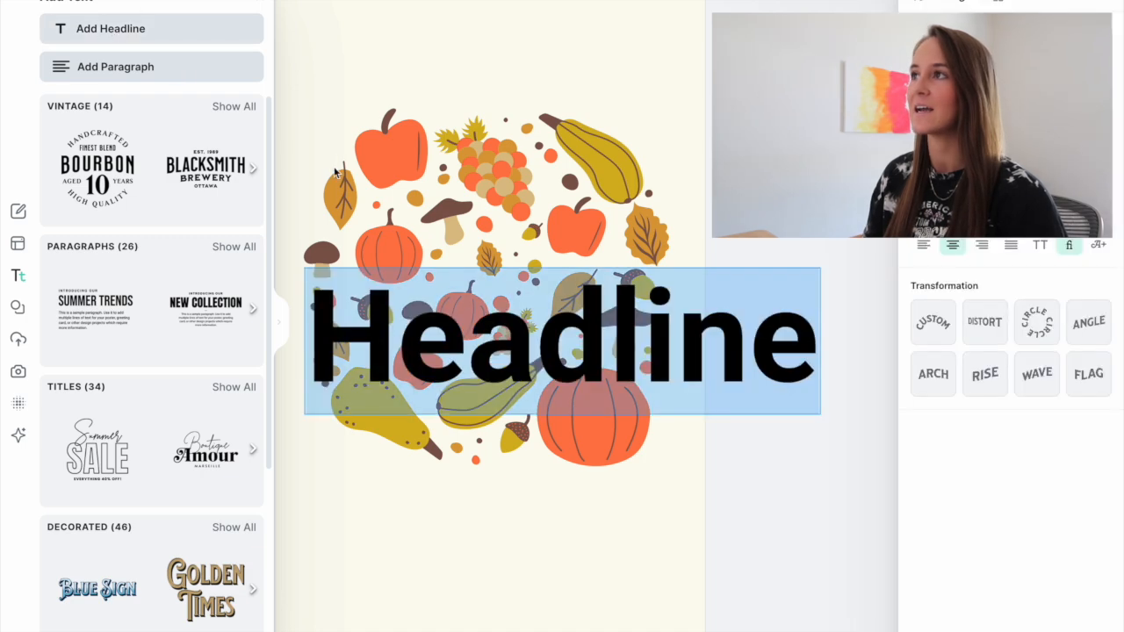
pyautogui.moveTo(413, 296); pyautogui.dragTo(363, 67)
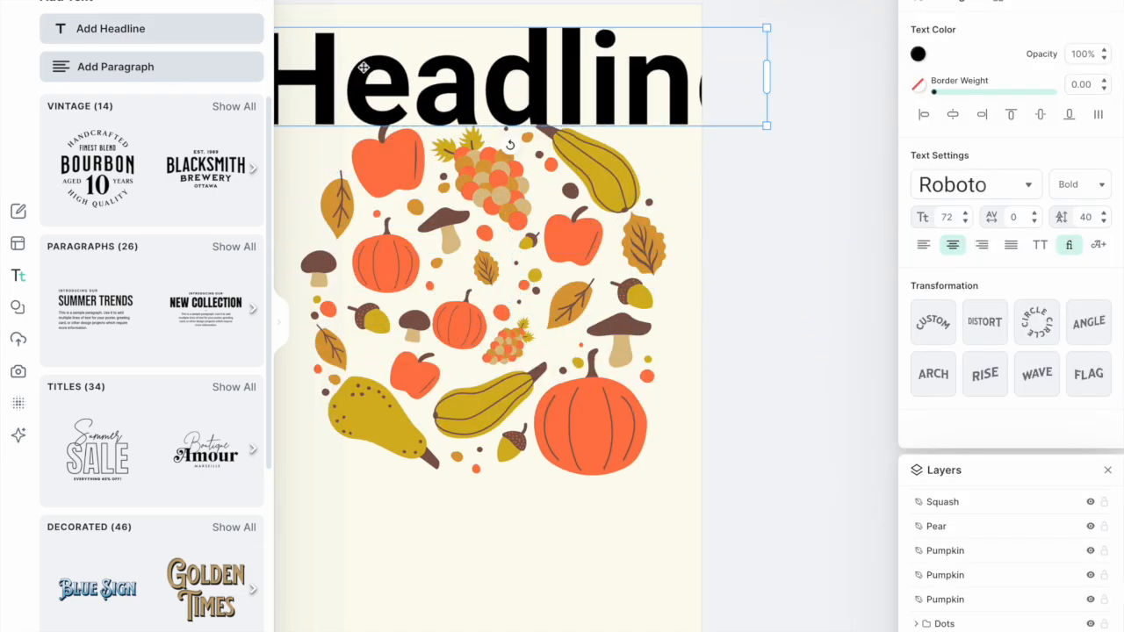
pyautogui.moveTo(486, 87); pyautogui.dragTo(479, 510)
pyautogui.click(260, 3)
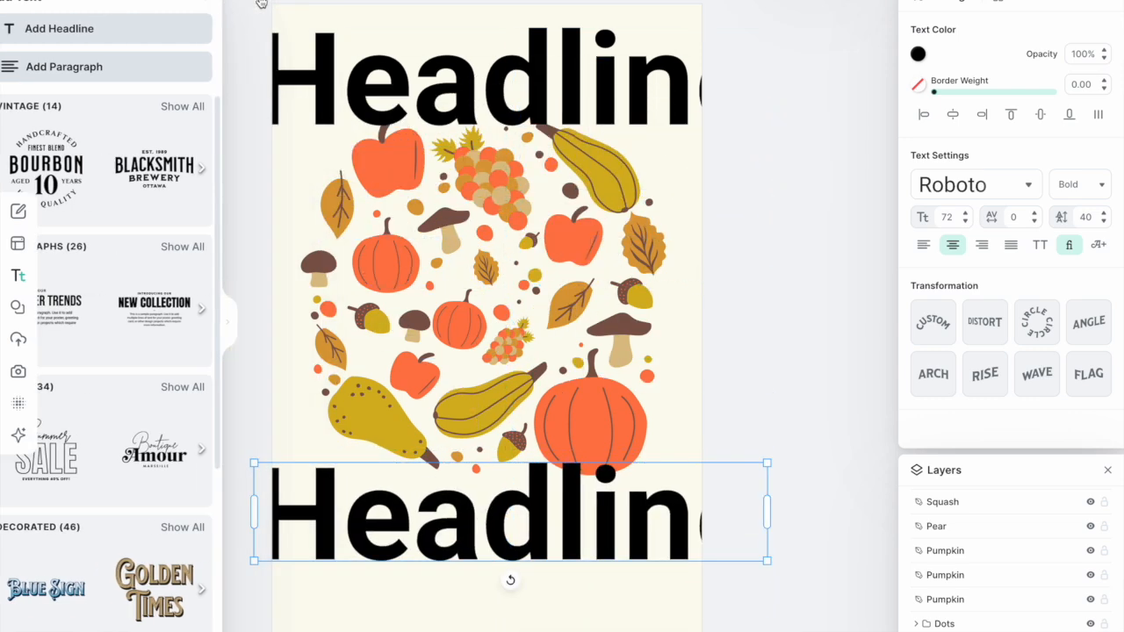
# - Replace the top headline's text with "Take me to"
pyautogui.click(535, 59)
pyautogui.doubleClick(515, 69)
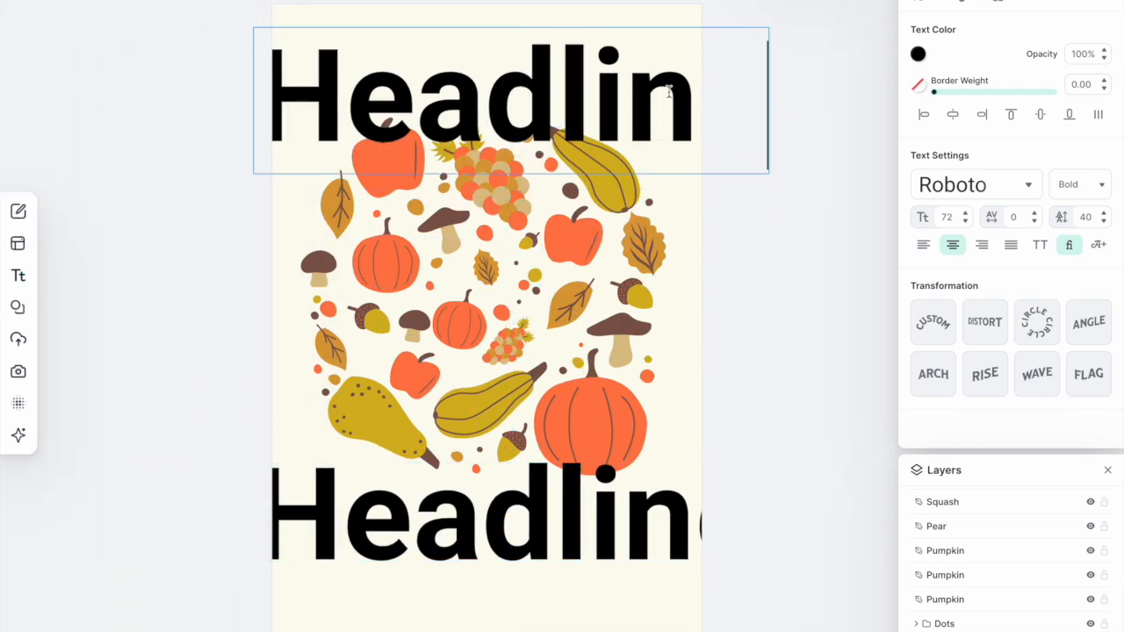
pyautogui.moveTo(276, 91); pyautogui.dragTo(767, 107)
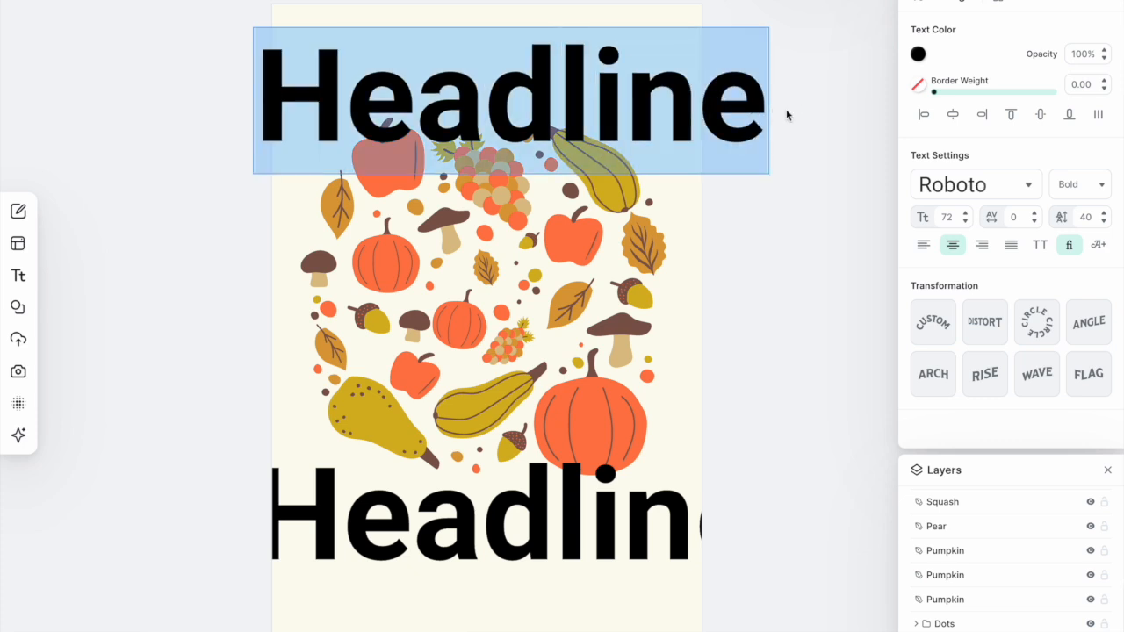
pyautogui.write('Take m')
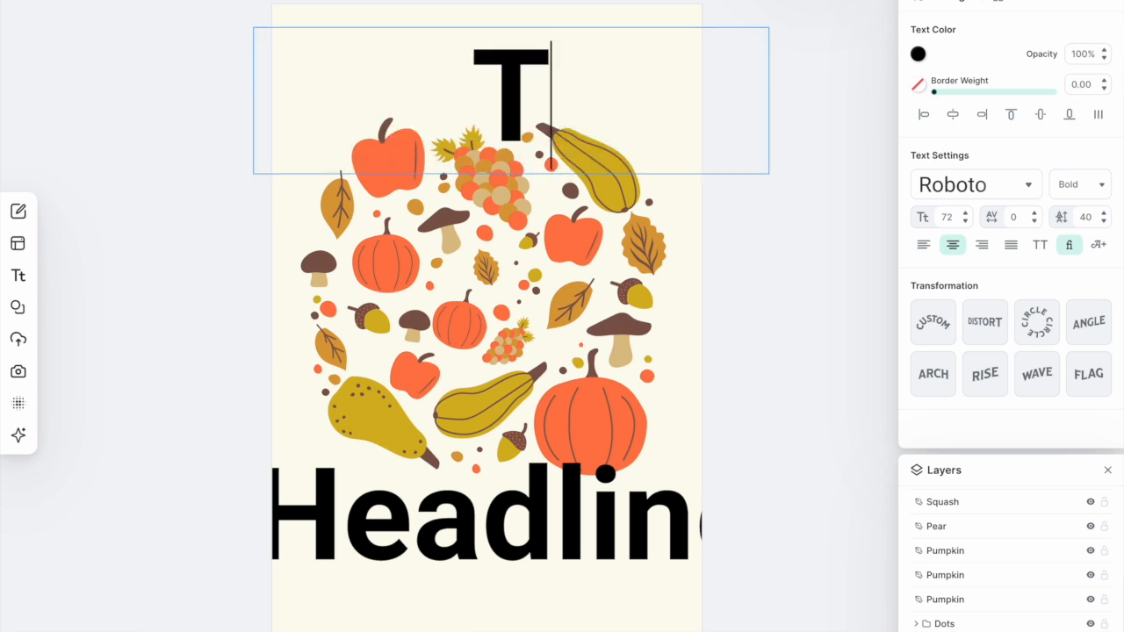
pyautogui.write('e to')
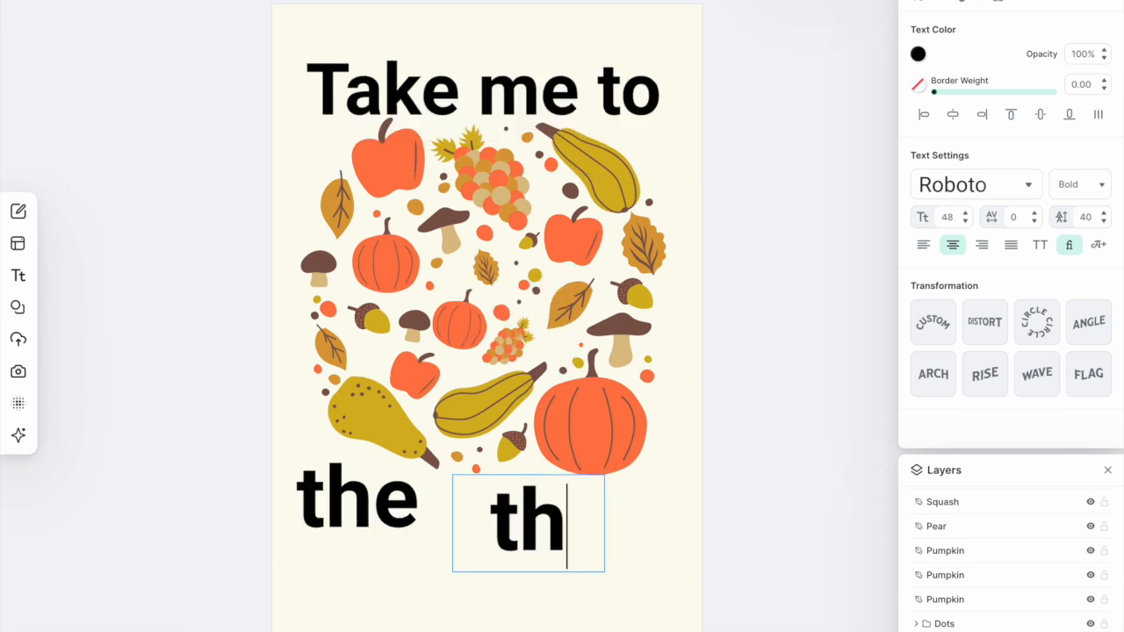
# - Enter "pumpkin patch" as the text line beneath the illustration
pyautogui.press('BackSpace')
pyautogui.press('BackSpace')
pyautogui.write('pumpkin patch')
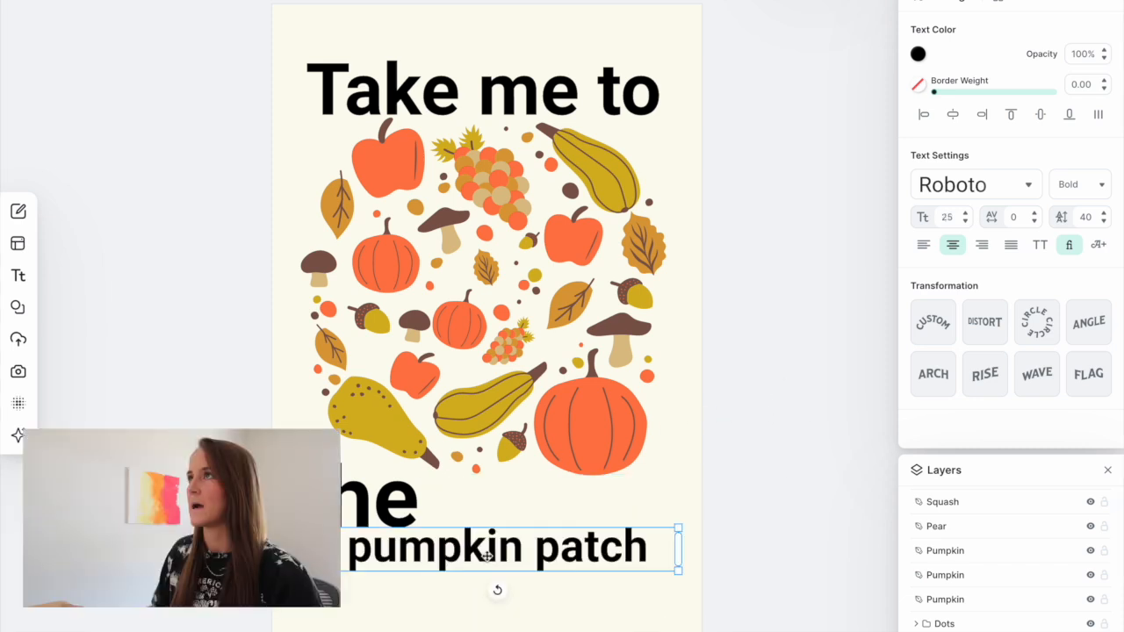
# - Set the word "the" in the Adventurer 01 font and shrink it to size 32 beside the pear
pyautogui.scroll(3, 534, 306)
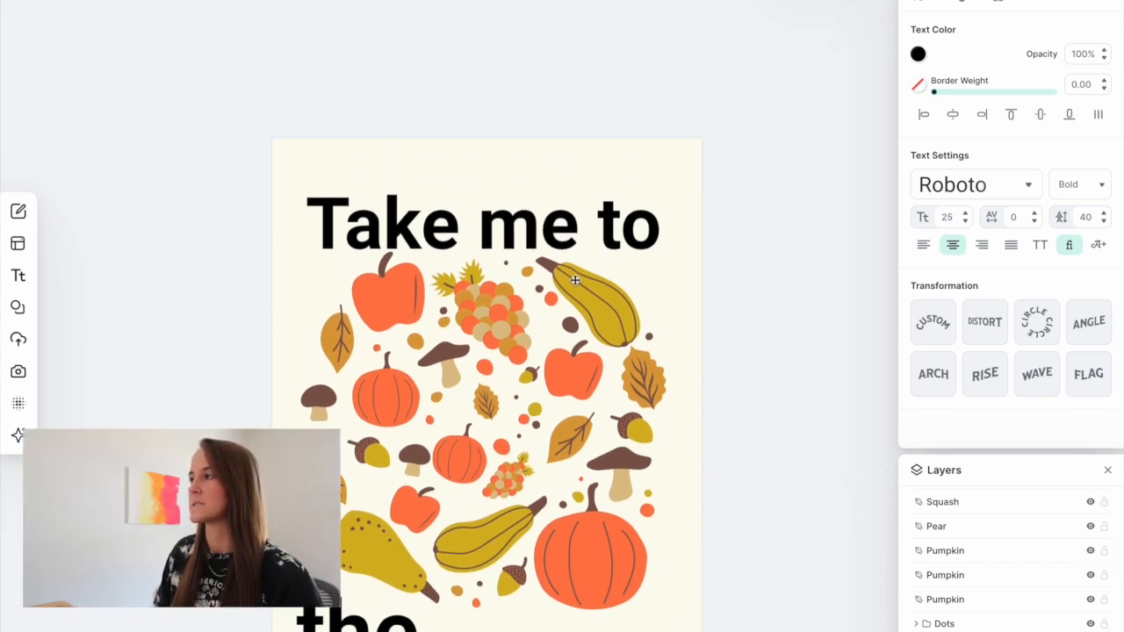
pyautogui.scroll(-1, 538, 249)
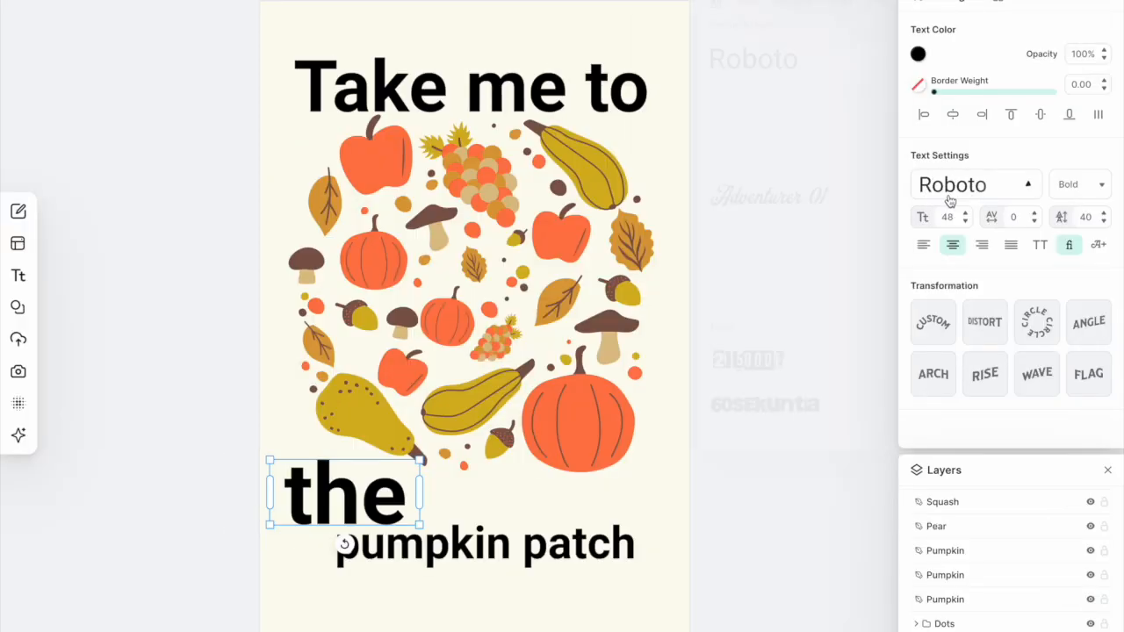
pyautogui.click(948, 195)
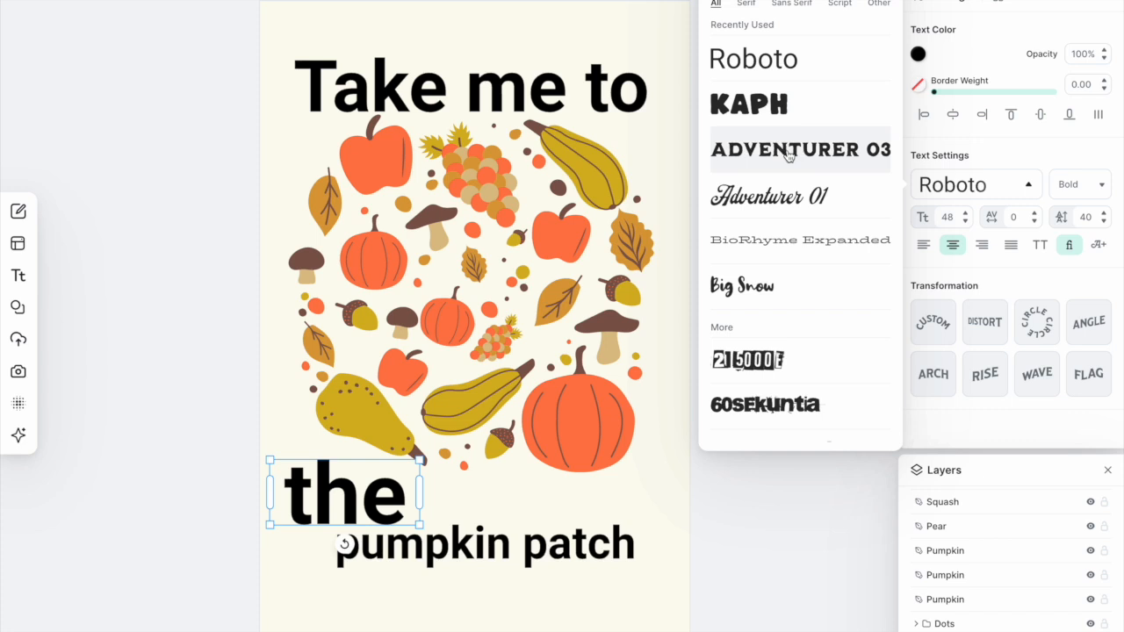
pyautogui.click(776, 209)
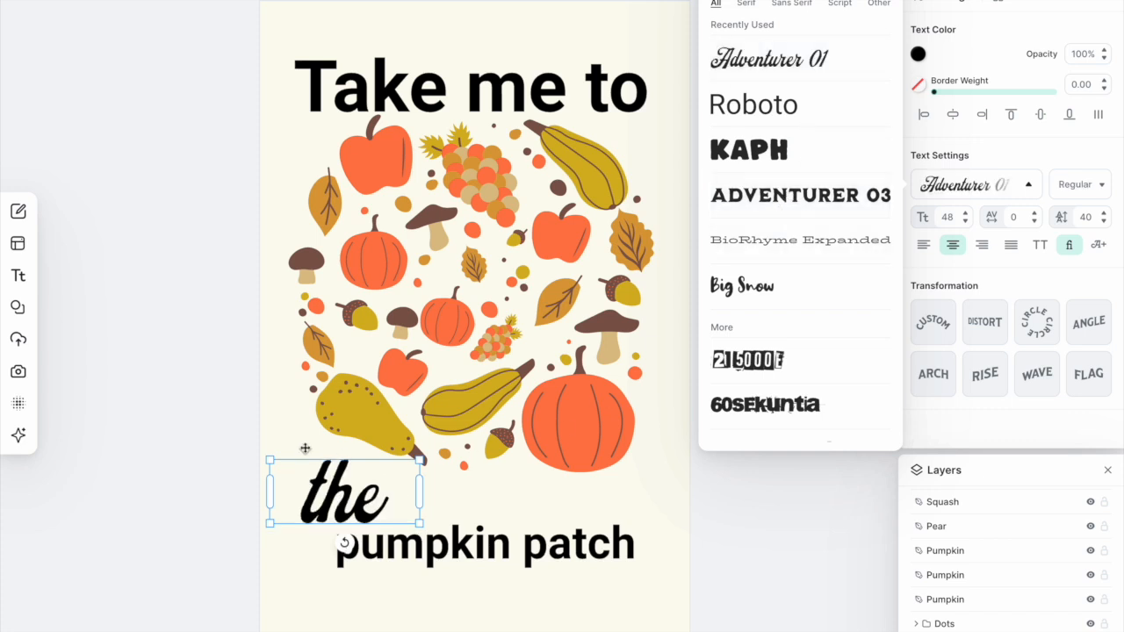
pyautogui.click(206, 409)
pyautogui.click(403, 525)
pyautogui.moveTo(419, 524); pyautogui.dragTo(349, 472)
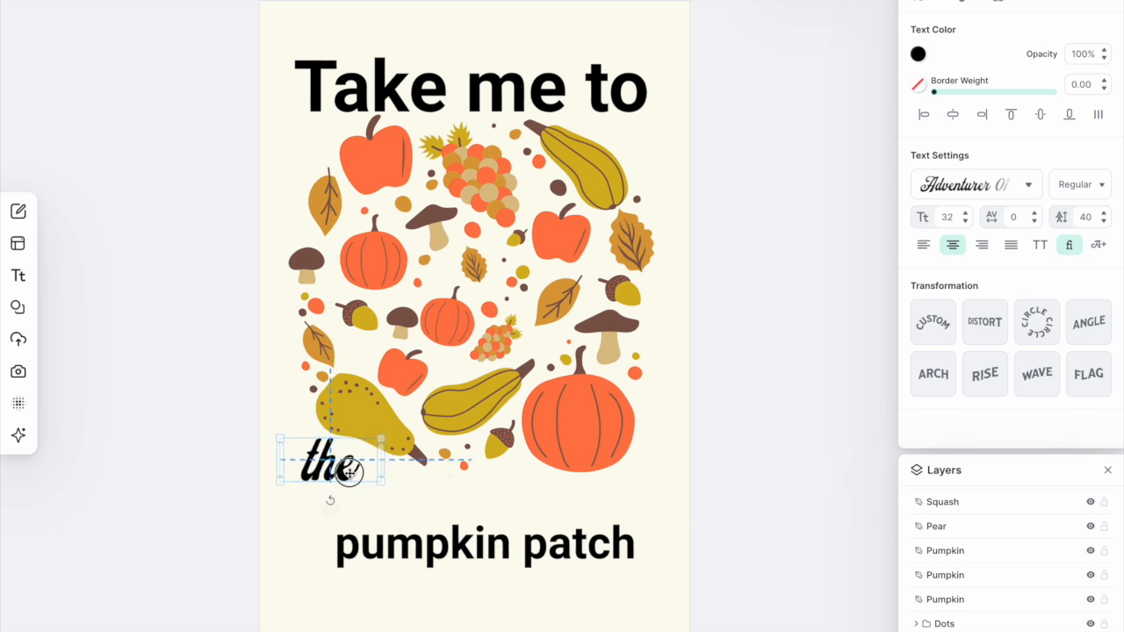
# - Reposition "the" beside the pear and move the "pumpkin patch" line up just beneath it
pyautogui.moveTo(280, 480); pyautogui.dragTo(343, 473)
pyautogui.moveTo(427, 548); pyautogui.dragTo(415, 503)
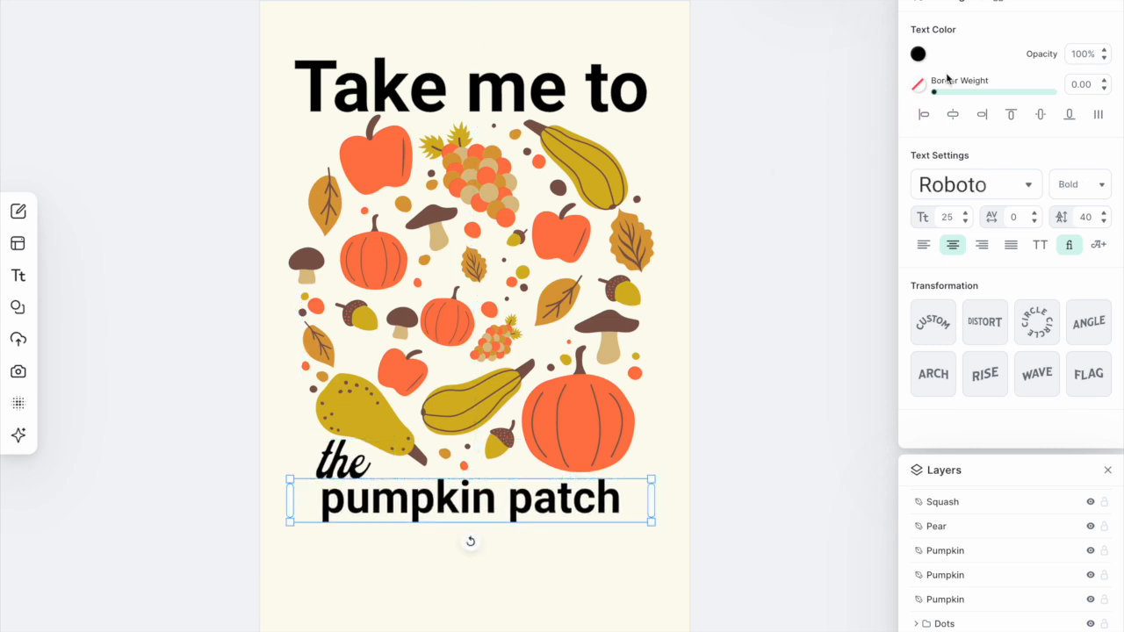
# - Set "pumpkin patch" in the Adventurer 03 font, resize it and place it under "the"
pyautogui.click(953, 180)
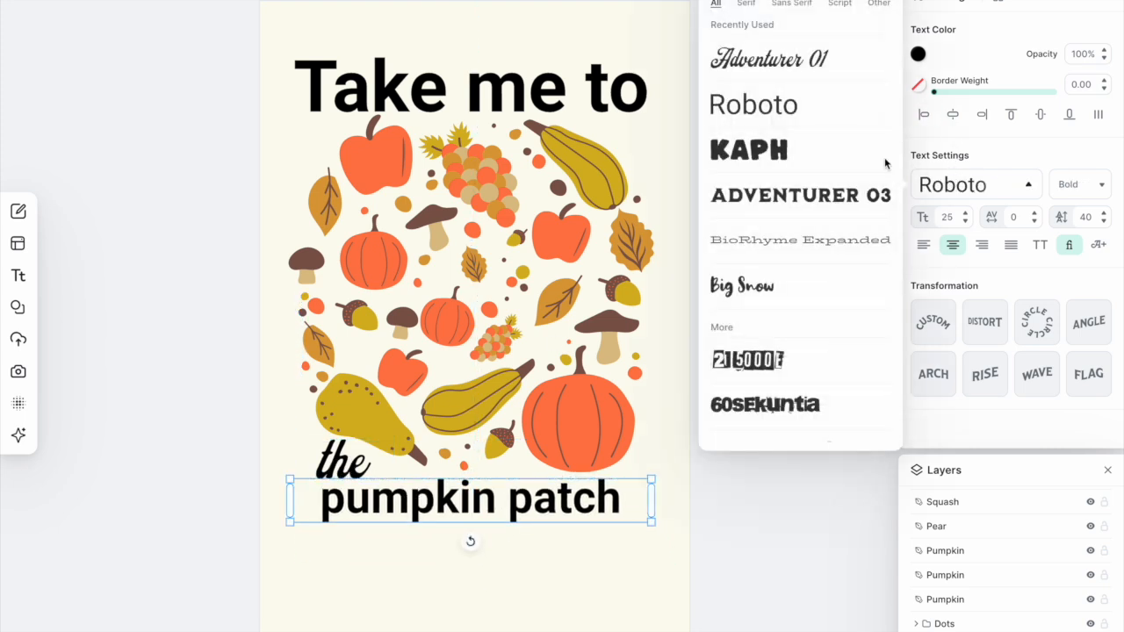
pyautogui.click(810, 197)
pyautogui.moveTo(650, 480); pyautogui.dragTo(651, 532)
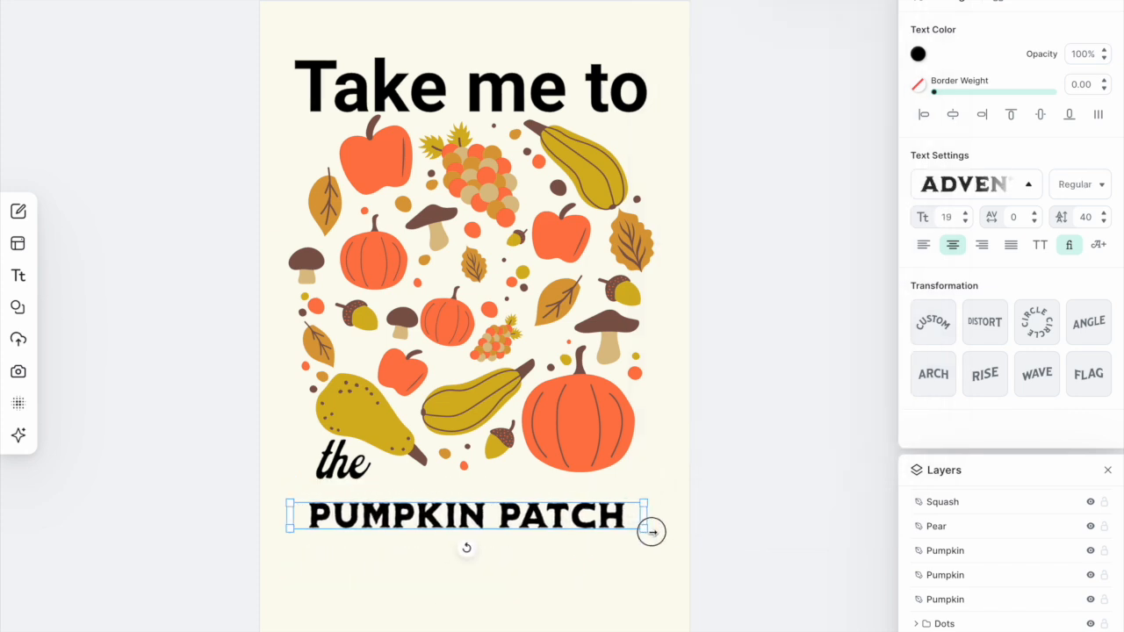
pyautogui.moveTo(562, 524); pyautogui.dragTo(564, 500)
pyautogui.click(732, 491)
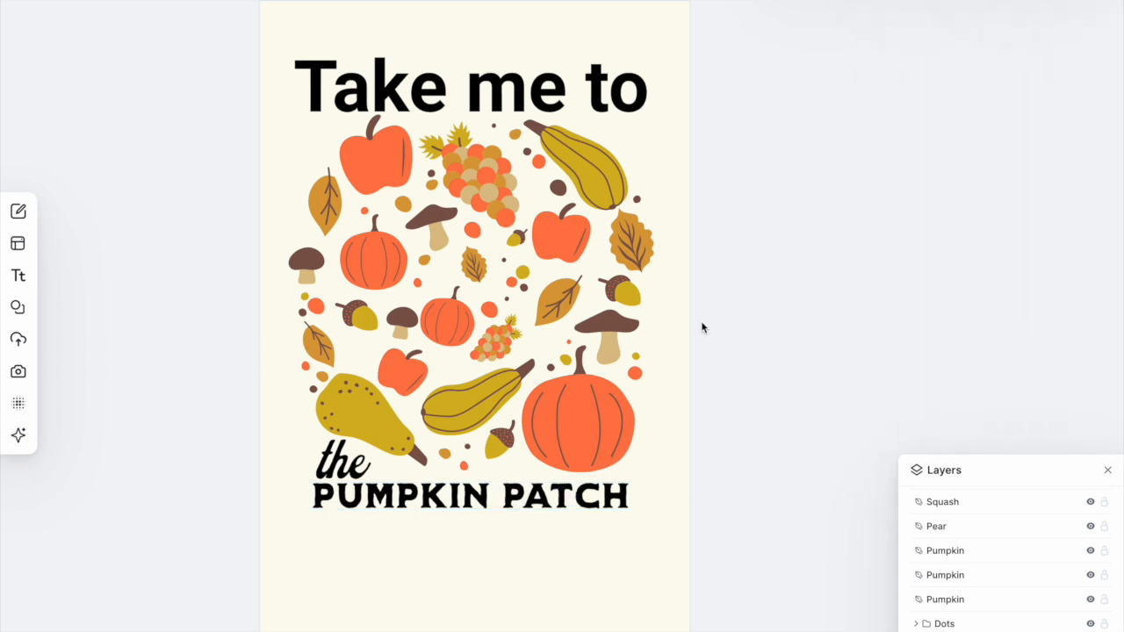
# - Change the top headline to Adventurer 03 and resize its box so "TAKE ME TO" fits on one line
pyautogui.click(574, 78)
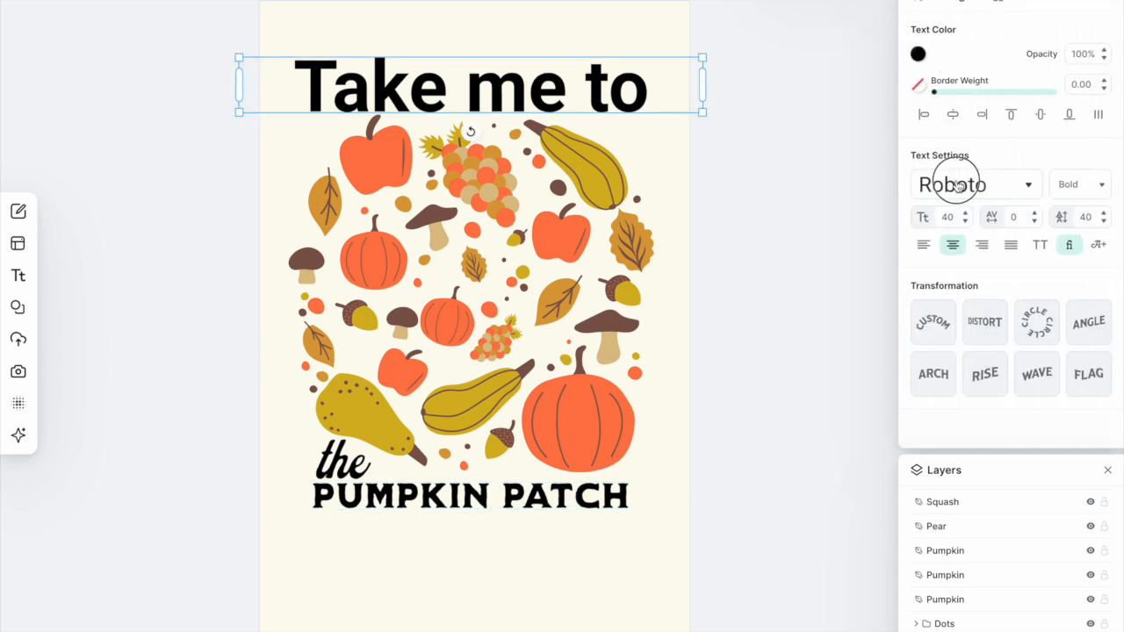
pyautogui.click(957, 186)
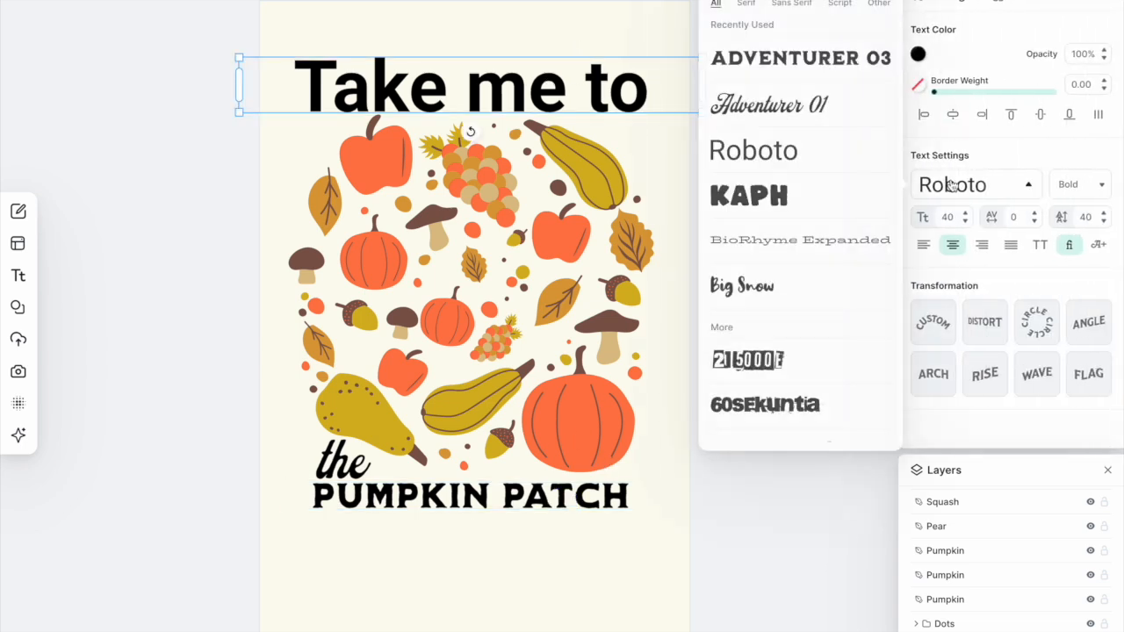
pyautogui.click(803, 60)
pyautogui.click(180, 281)
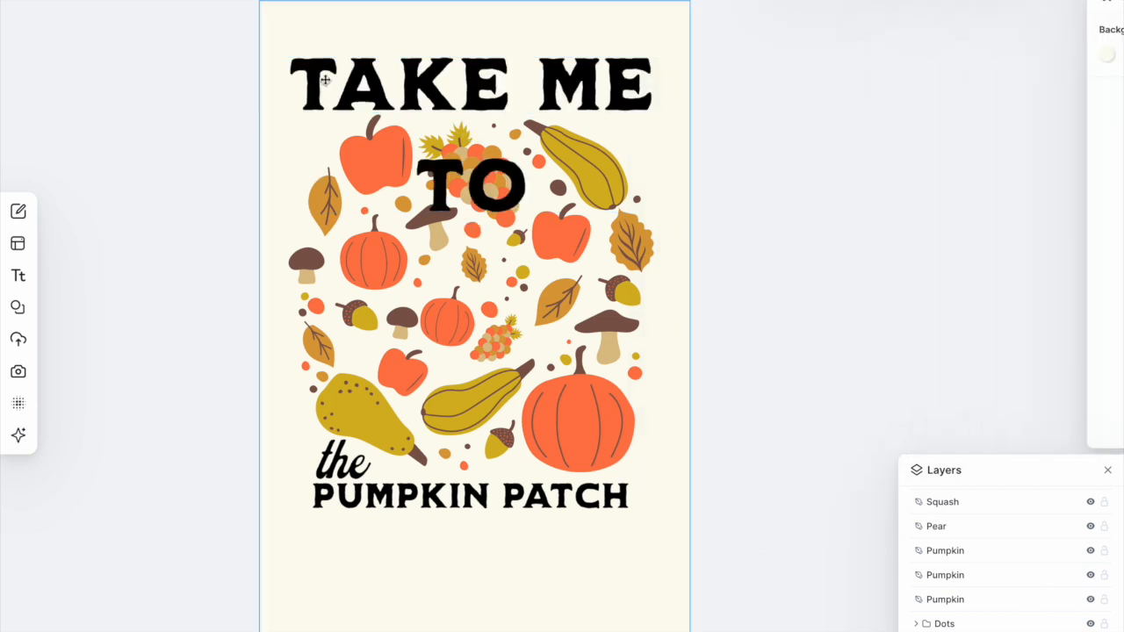
pyautogui.click(285, 103)
pyautogui.moveTo(242, 133); pyautogui.dragTo(109, 120)
pyautogui.moveTo(704, 56); pyautogui.dragTo(521, 76)
pyautogui.moveTo(386, 90); pyautogui.dragTo(551, 89)
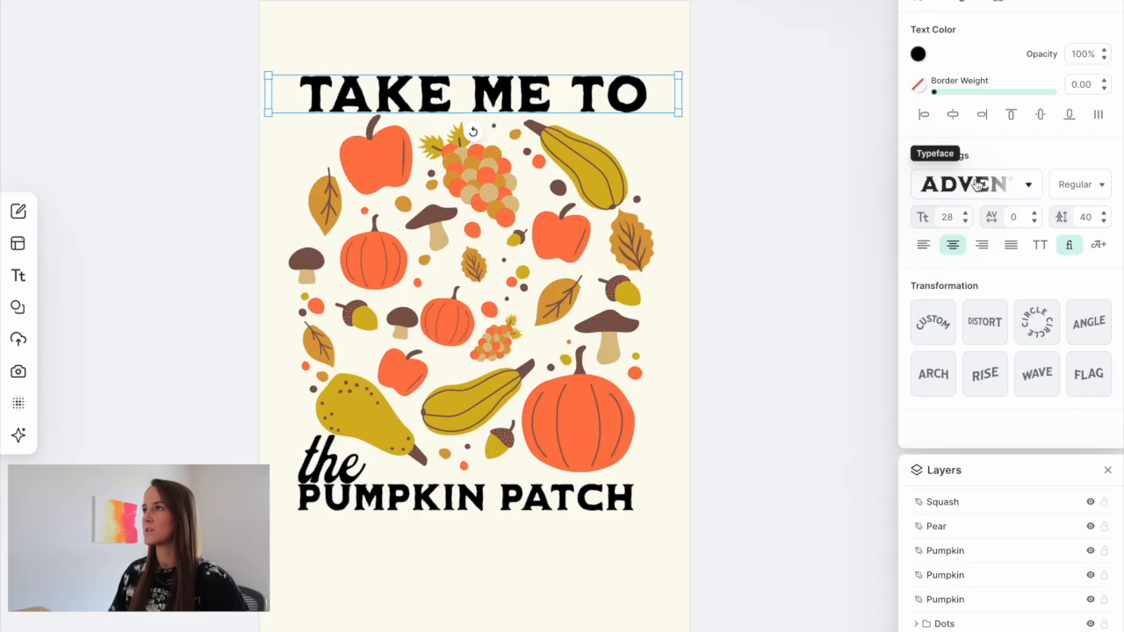
pyautogui.click(937, 180)
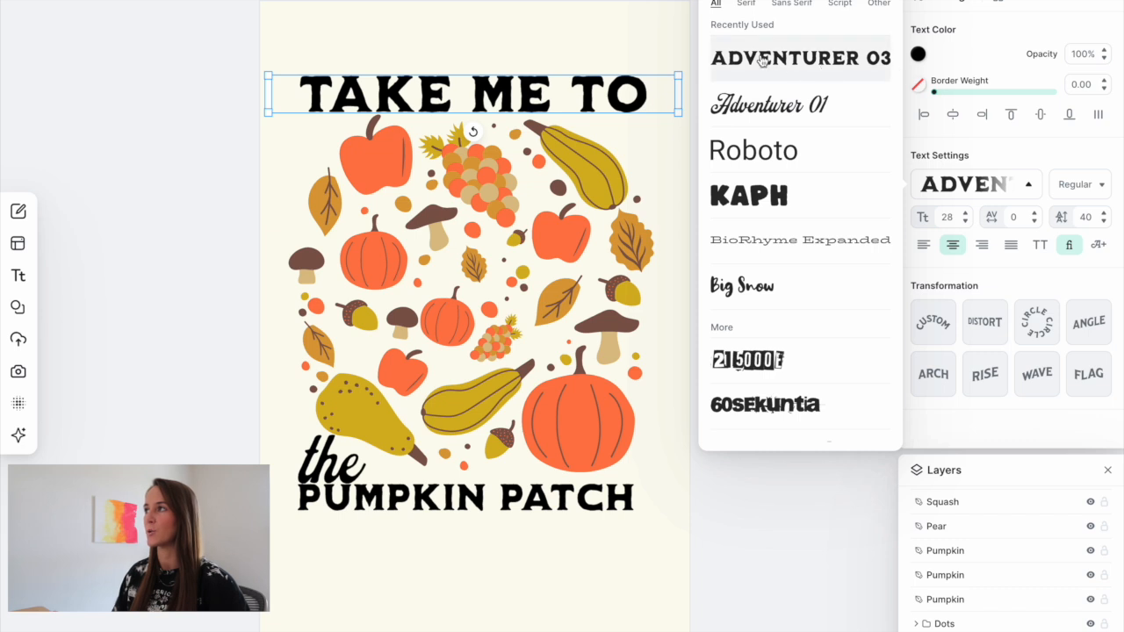
pyautogui.click(327, 465)
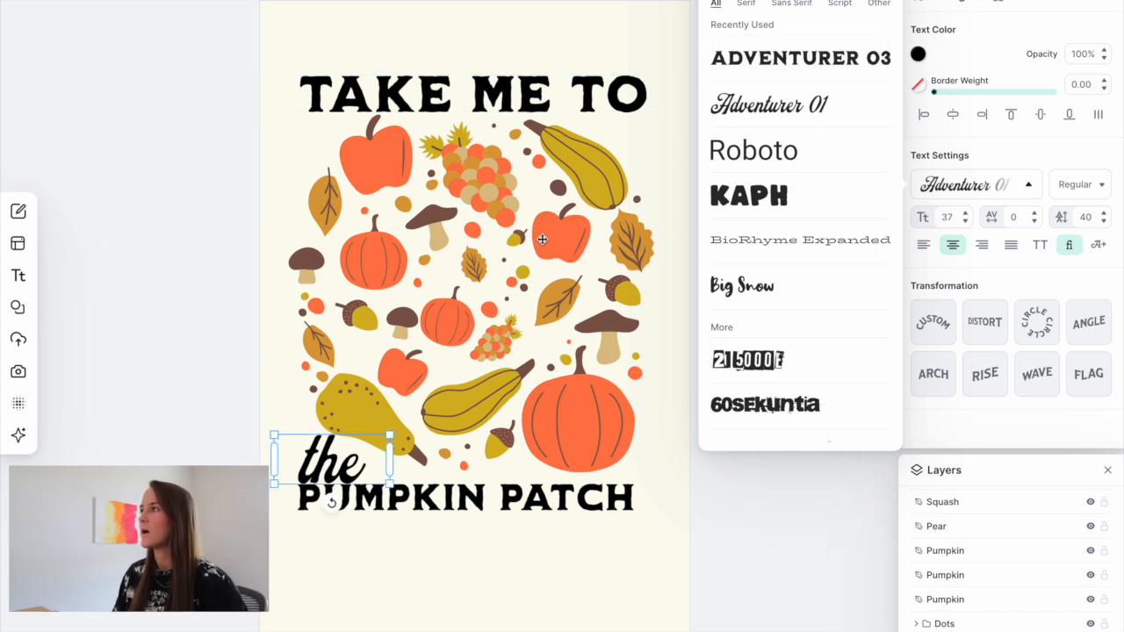
pyautogui.click(230, 271)
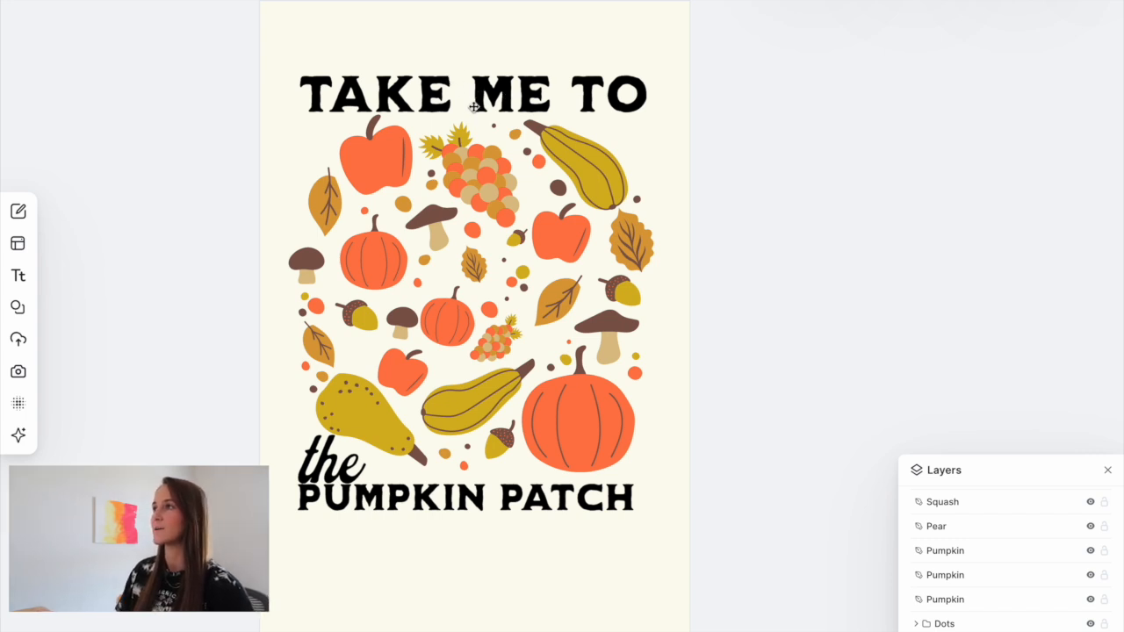
# - Apply an Arch transformation to the top headline and position it above the illustration
pyautogui.click(501, 85)
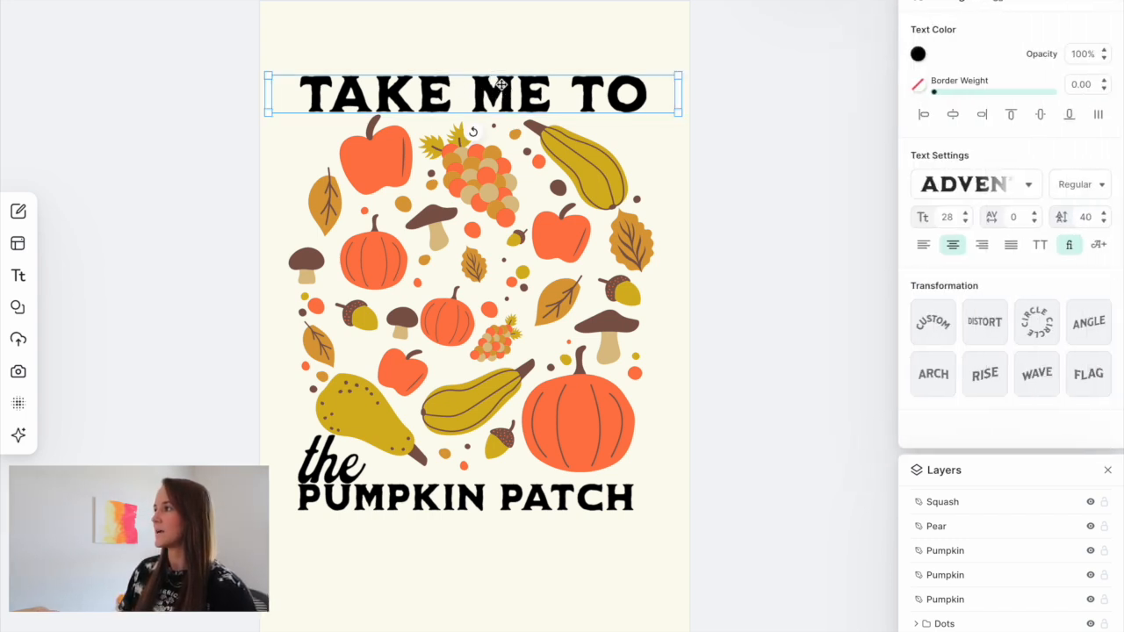
pyautogui.click(936, 375)
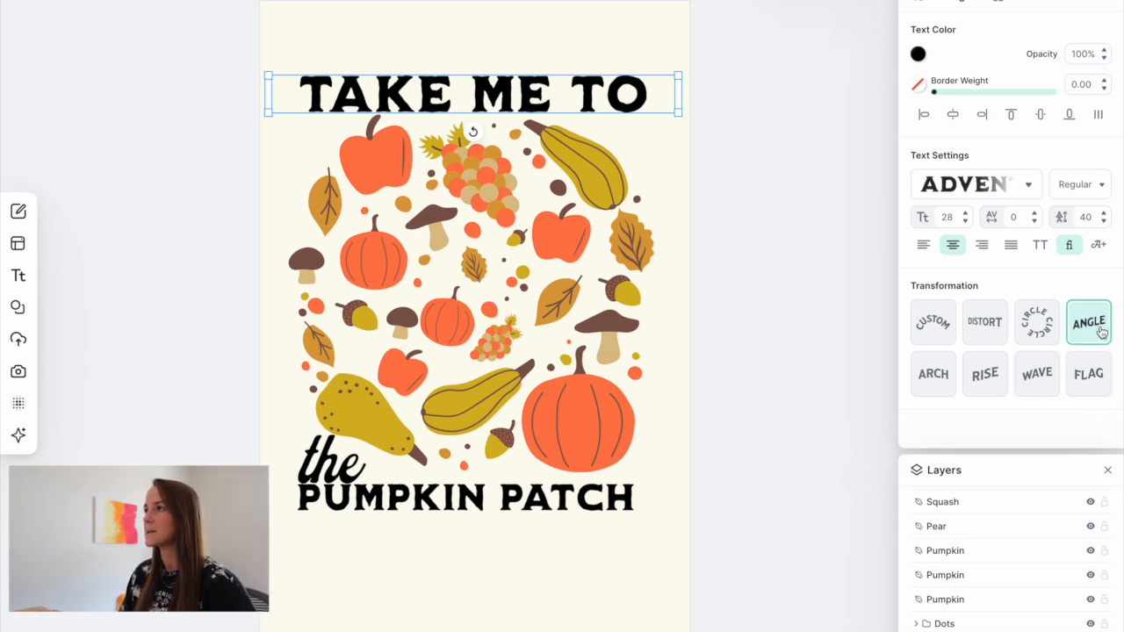
pyautogui.click(1088, 374)
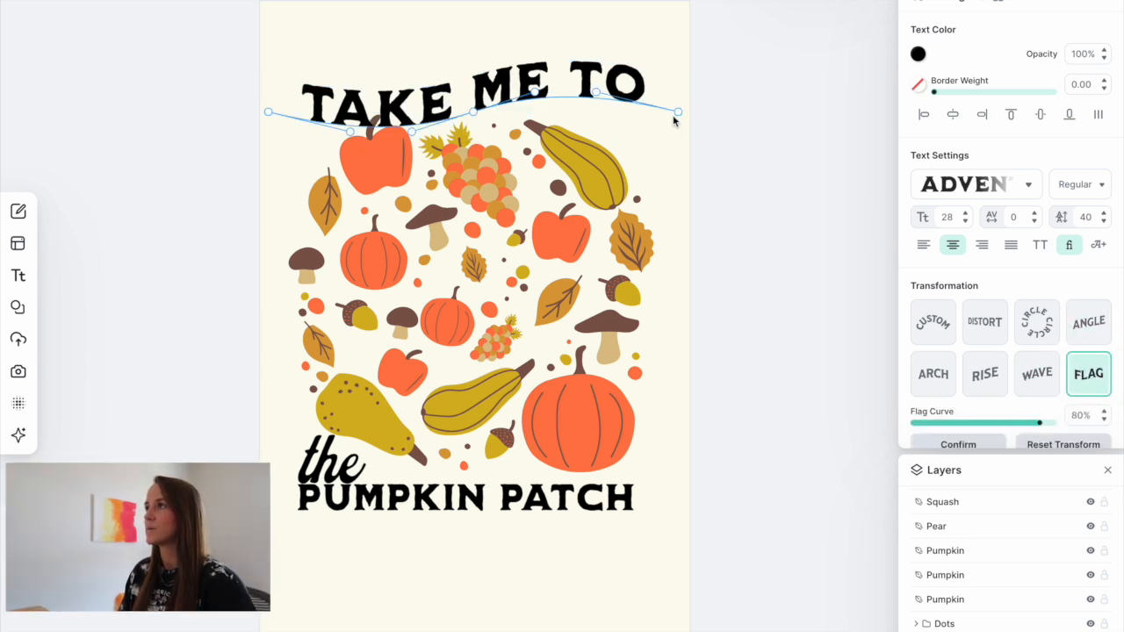
pyautogui.moveTo(499, 82); pyautogui.dragTo(493, 58)
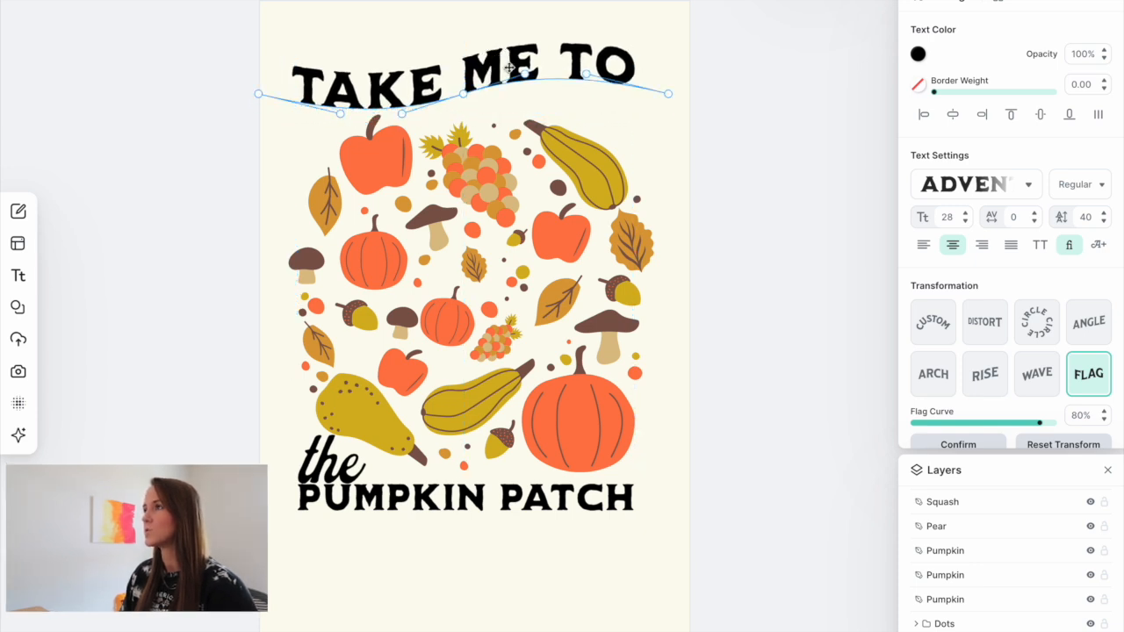
pyautogui.click(936, 378)
pyautogui.moveTo(501, 63); pyautogui.dragTo(495, 82)
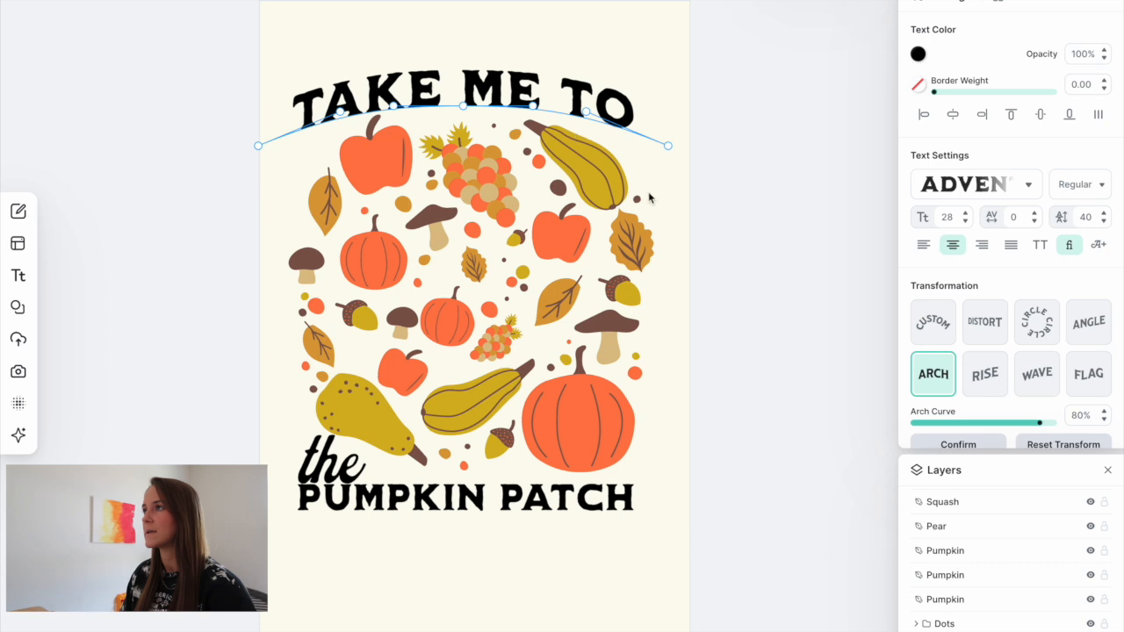
pyautogui.moveTo(468, 79); pyautogui.dragTo(469, 85)
pyautogui.click(732, 138)
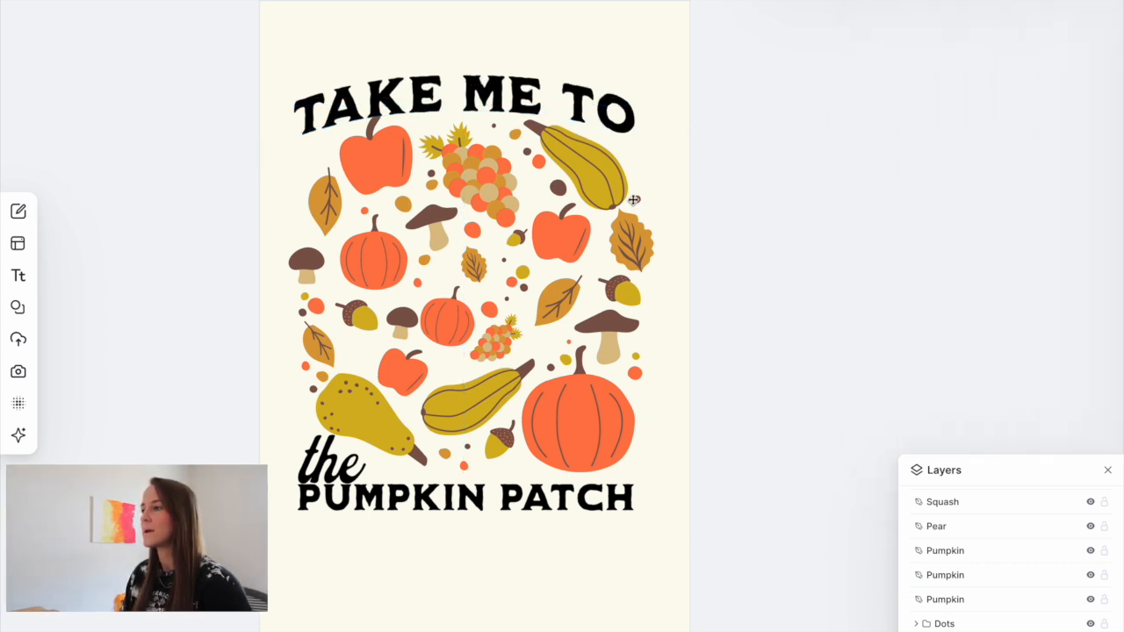
# - Apply a Distort transformation to "PUMPKIN PATCH", pulling its bottom edge down, and move it under "the"
pyautogui.click(518, 499)
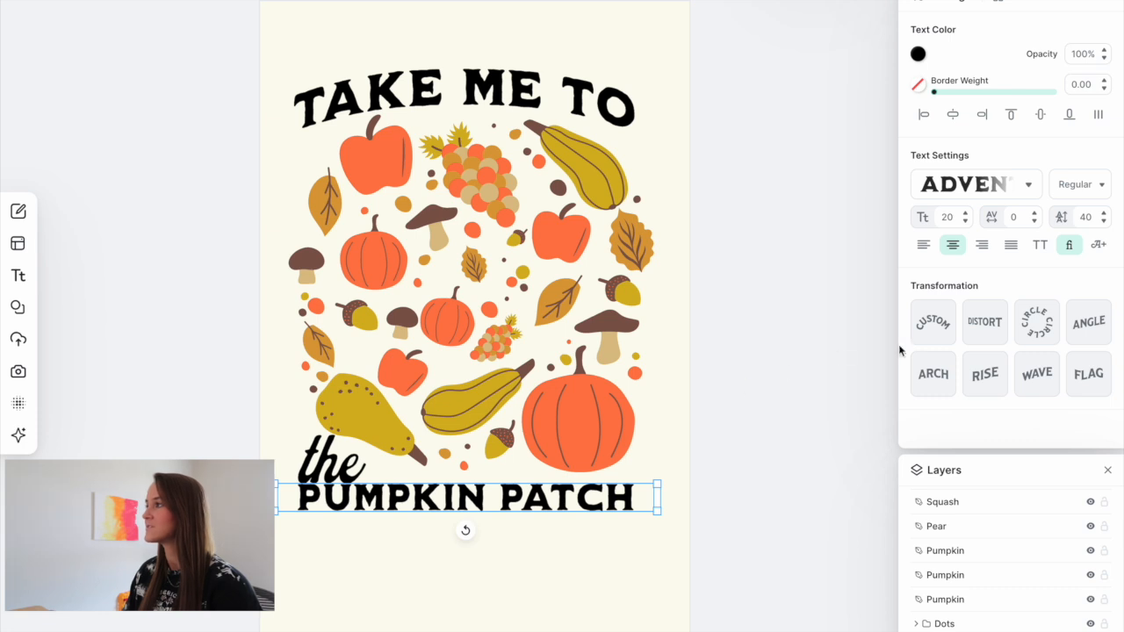
pyautogui.click(987, 327)
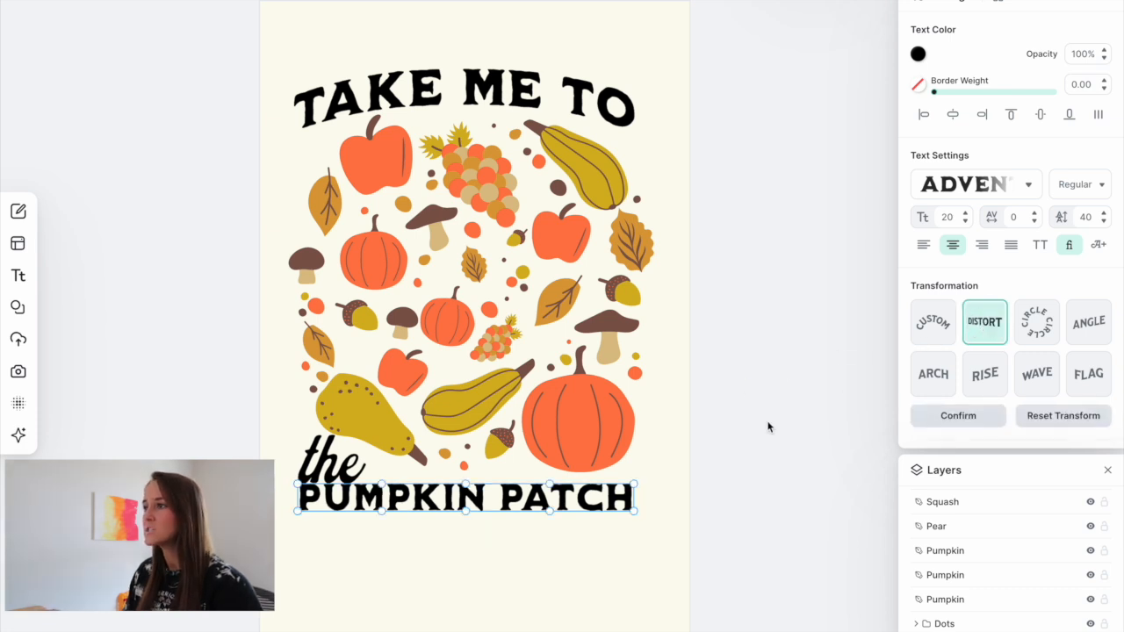
pyautogui.moveTo(297, 509); pyautogui.dragTo(298, 544)
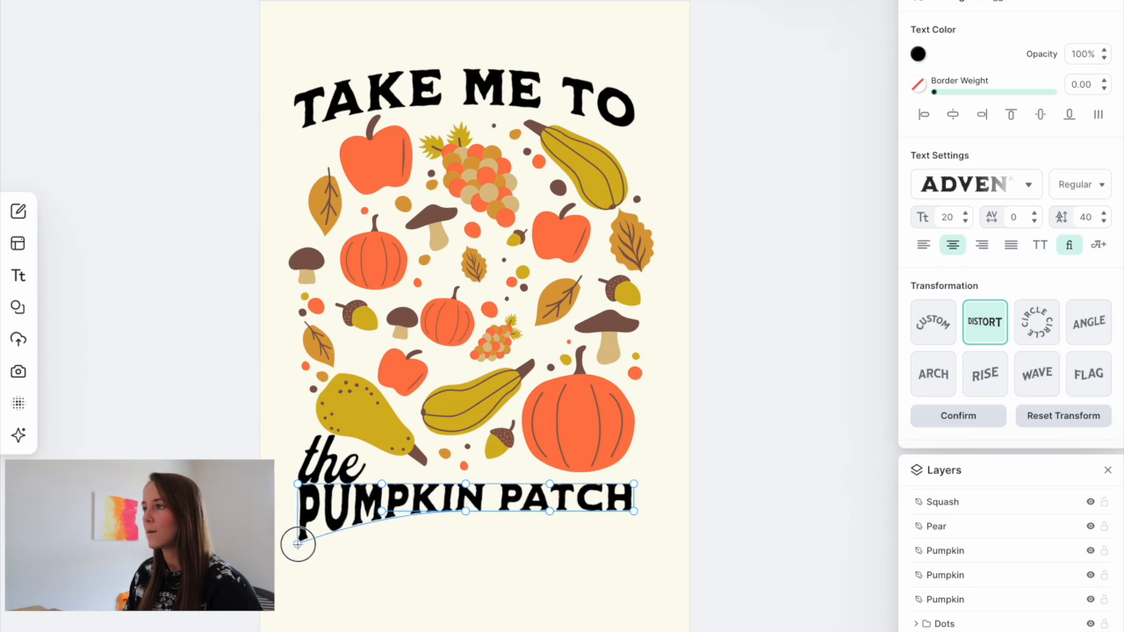
pyautogui.moveTo(465, 509); pyautogui.dragTo(463, 544)
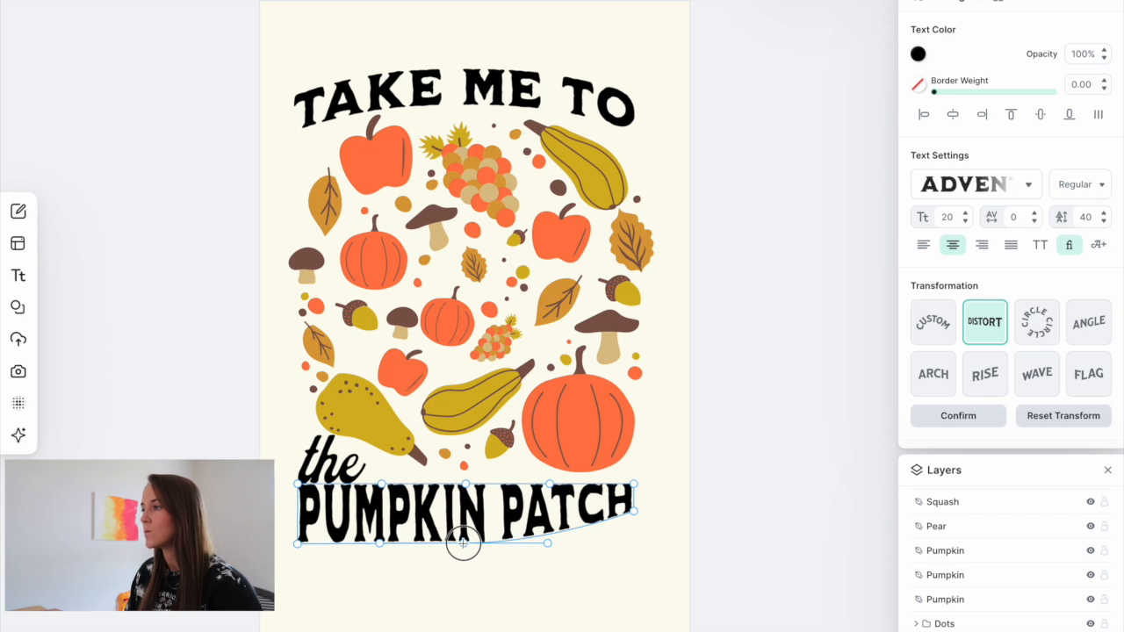
pyautogui.moveTo(633, 512); pyautogui.dragTo(636, 543)
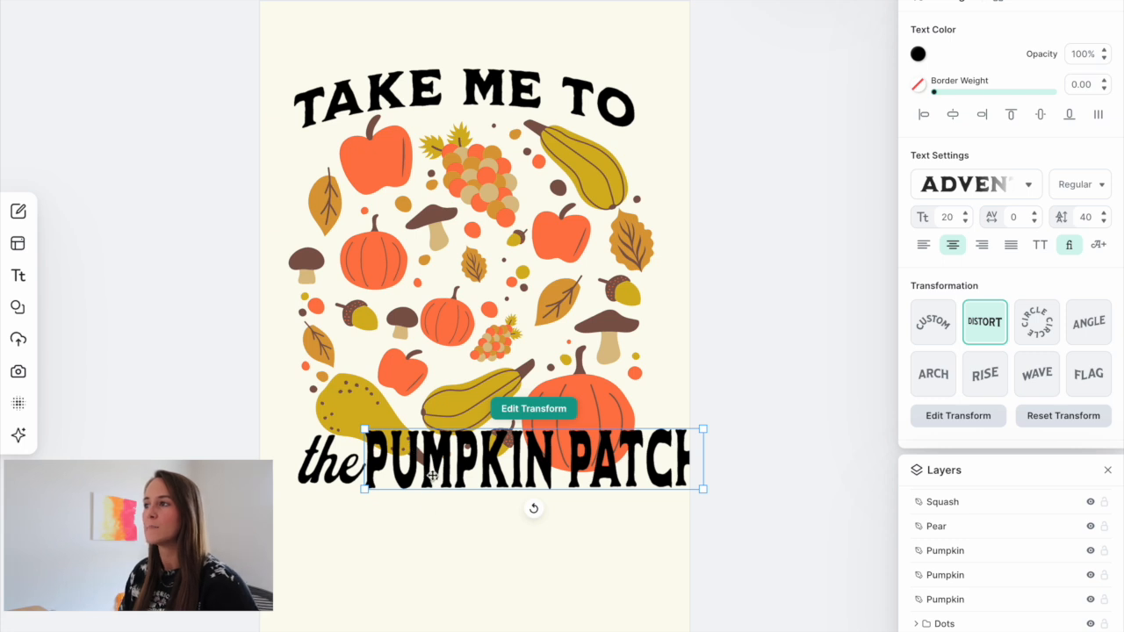
pyautogui.moveTo(437, 457); pyautogui.dragTo(370, 517)
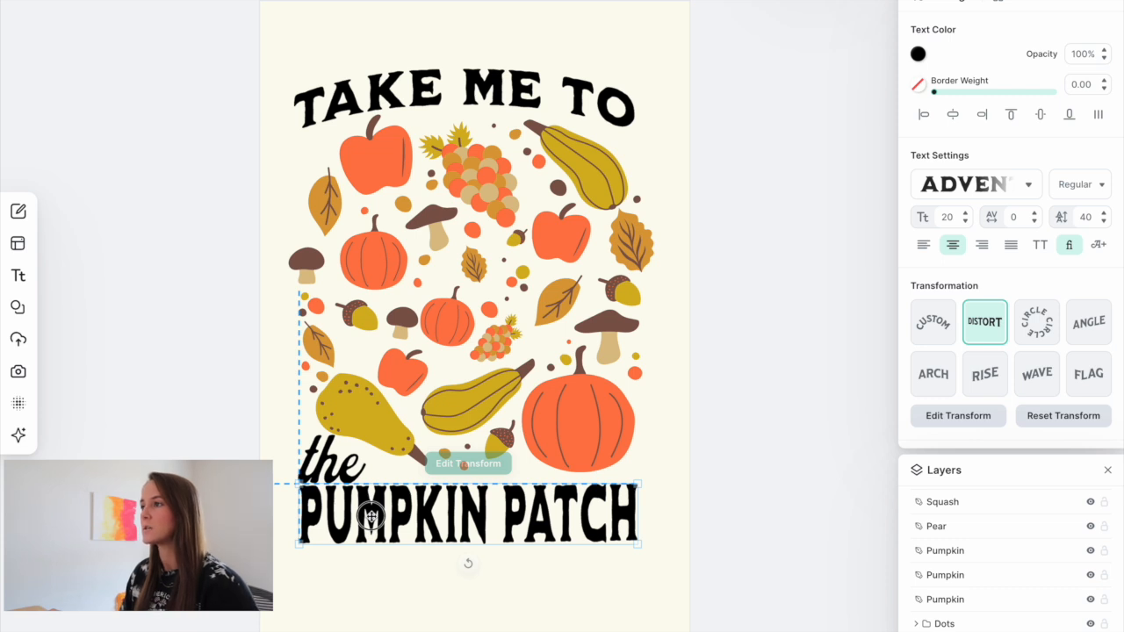
pyautogui.moveTo(370, 517); pyautogui.dragTo(371, 518)
pyautogui.click(802, 480)
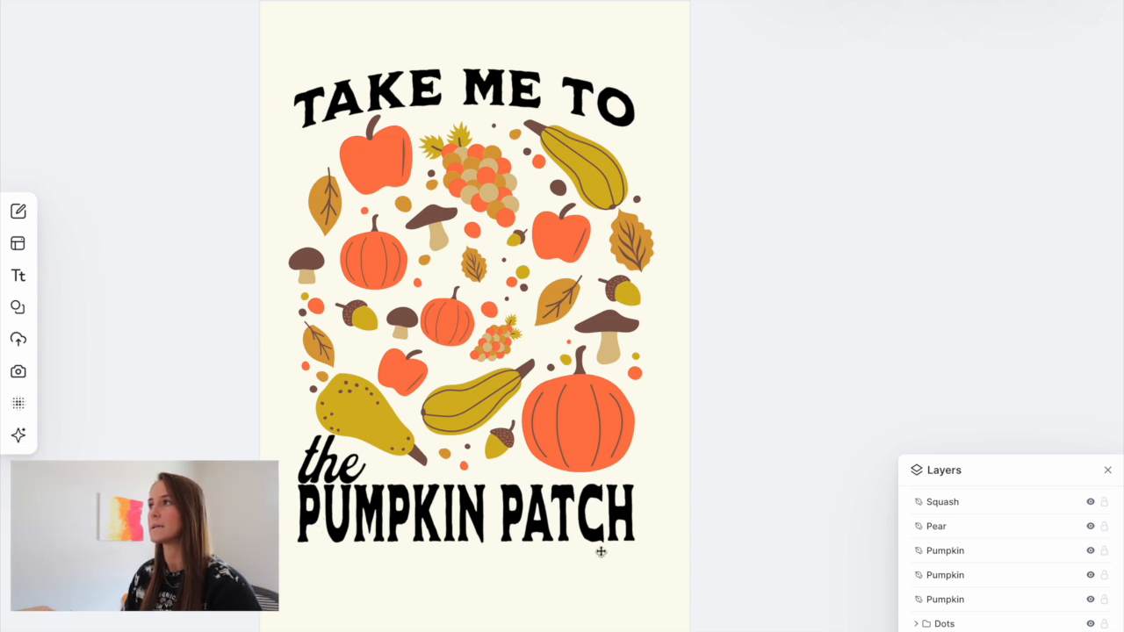
# - Center "PUMPKIN PATCH" horizontally on the page and nudge "the" slightly right
pyautogui.click(596, 94)
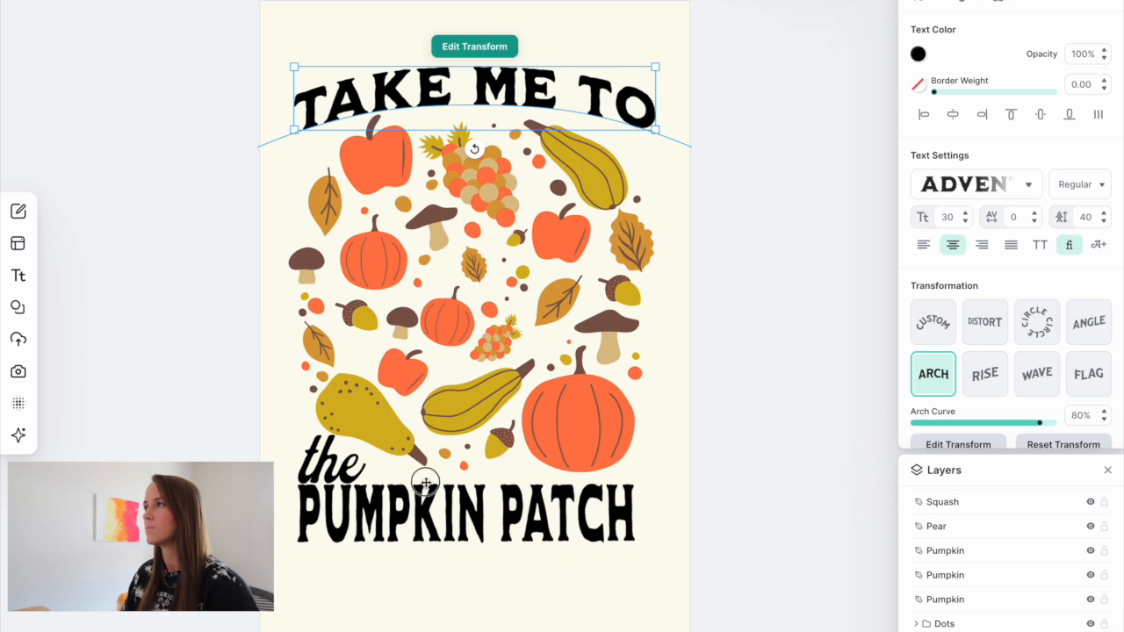
pyautogui.click(425, 481)
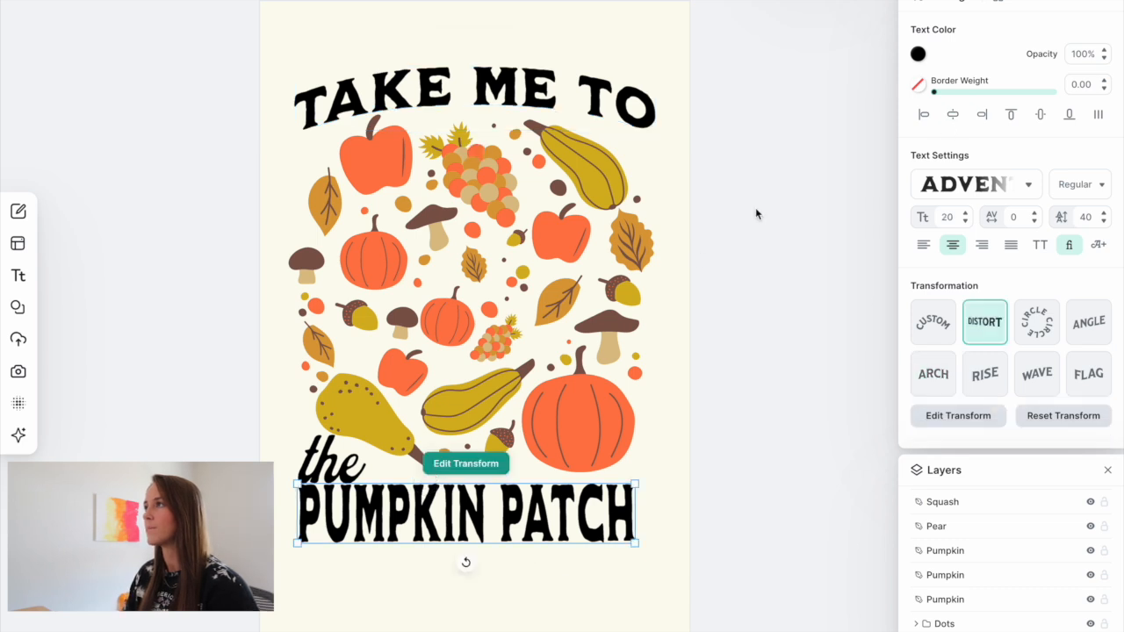
pyautogui.click(953, 117)
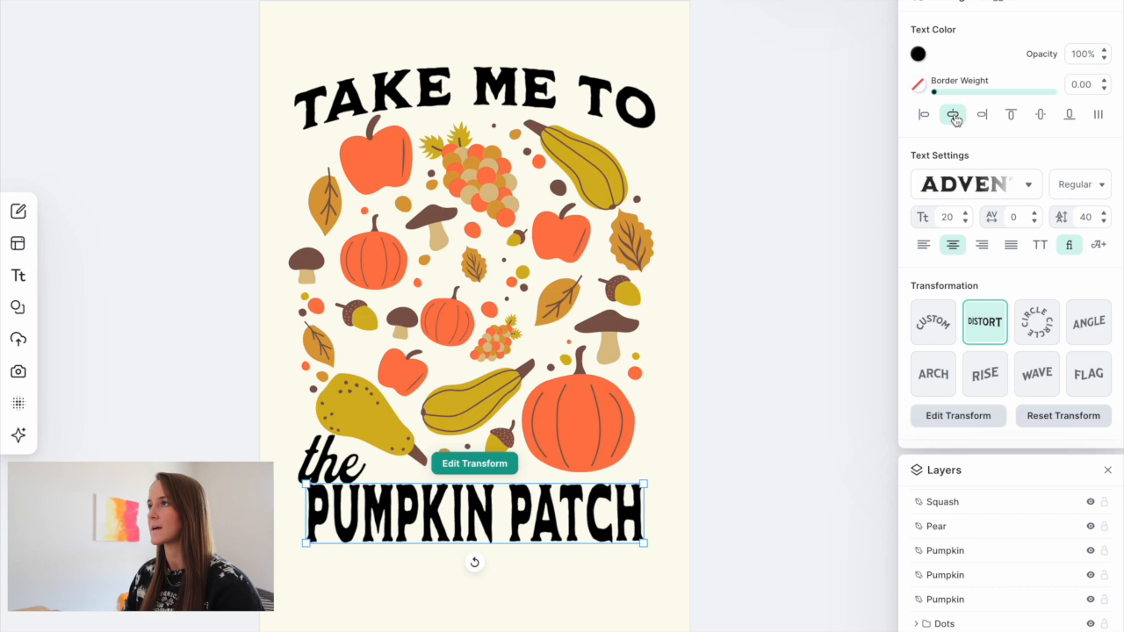
pyautogui.click(316, 473)
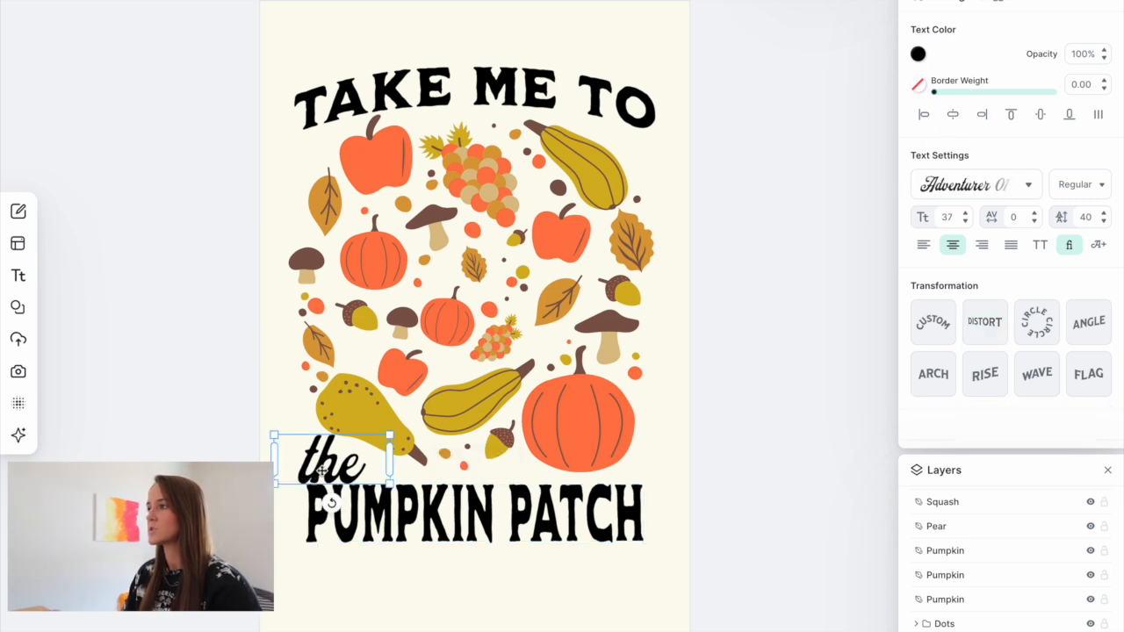
pyautogui.moveTo(321, 471); pyautogui.dragTo(333, 474)
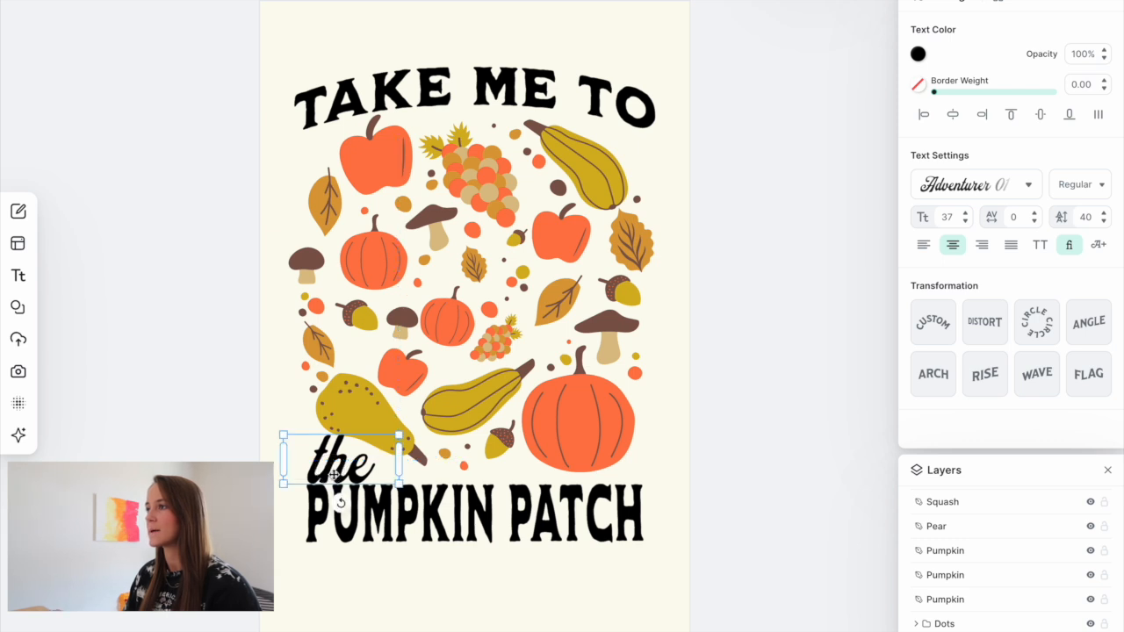
pyautogui.click(769, 440)
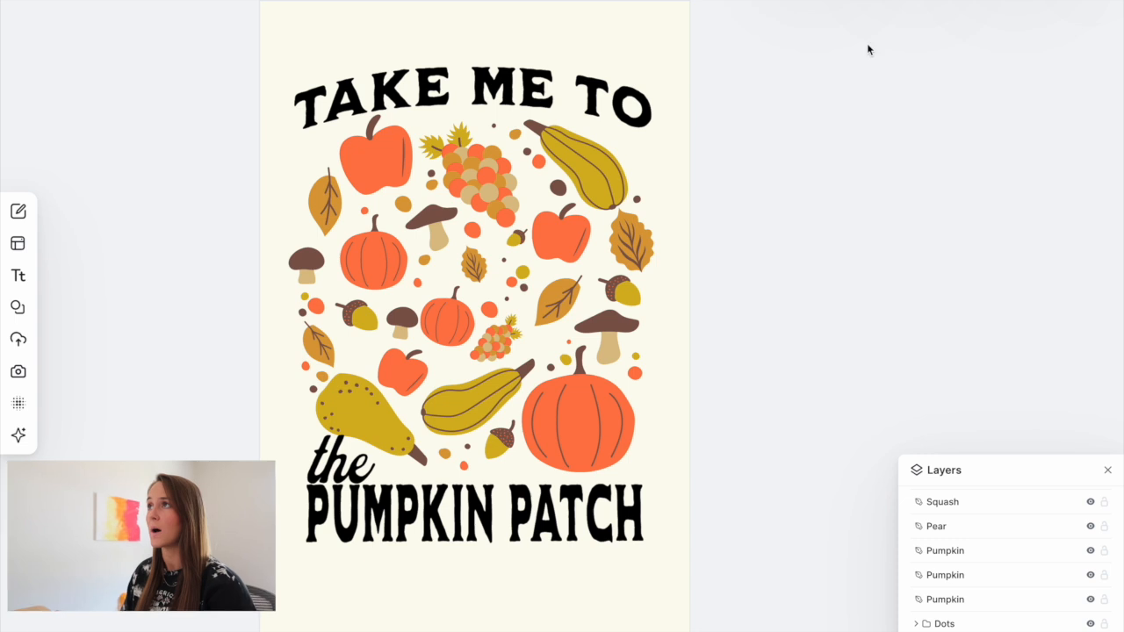
# - Open the download options and select the DPI field
pyautogui.click(983, 1)
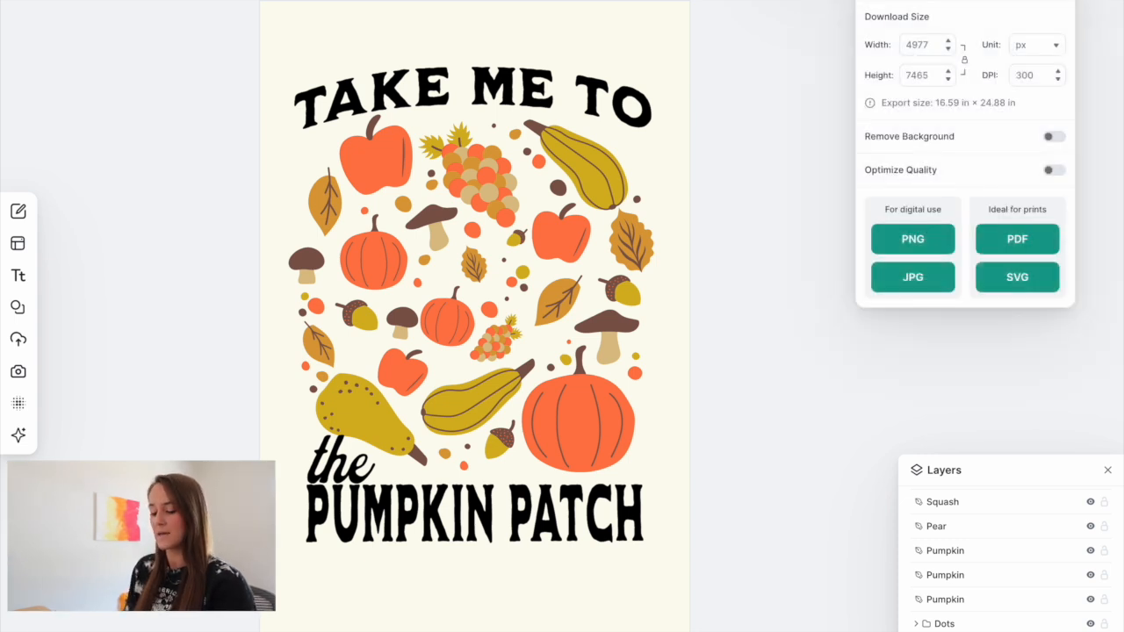
pyautogui.click(1019, 77)
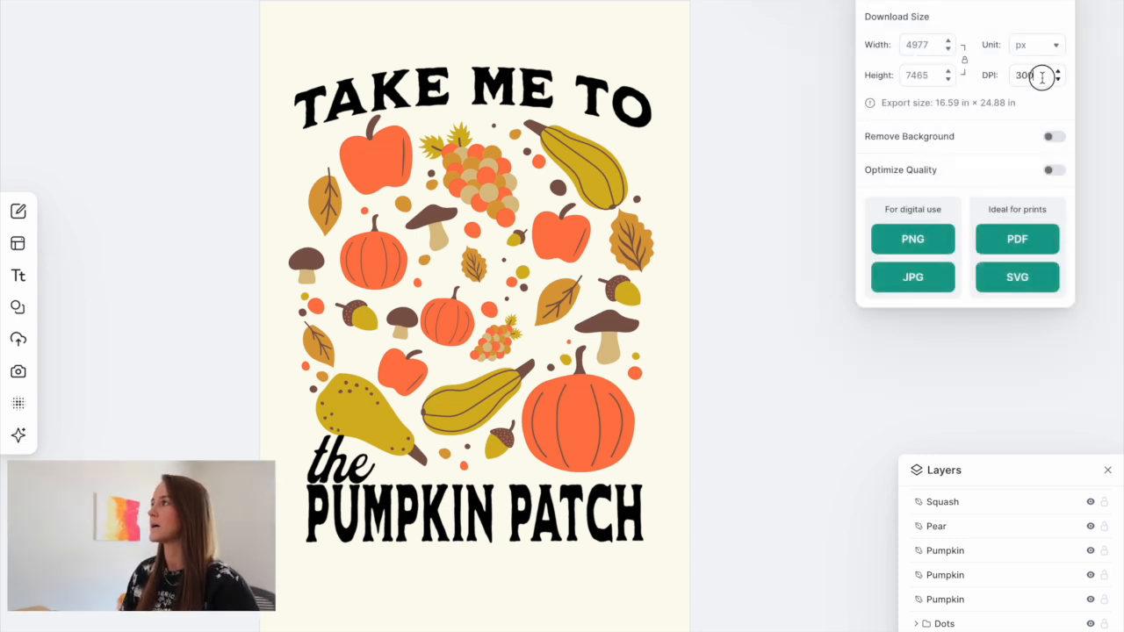